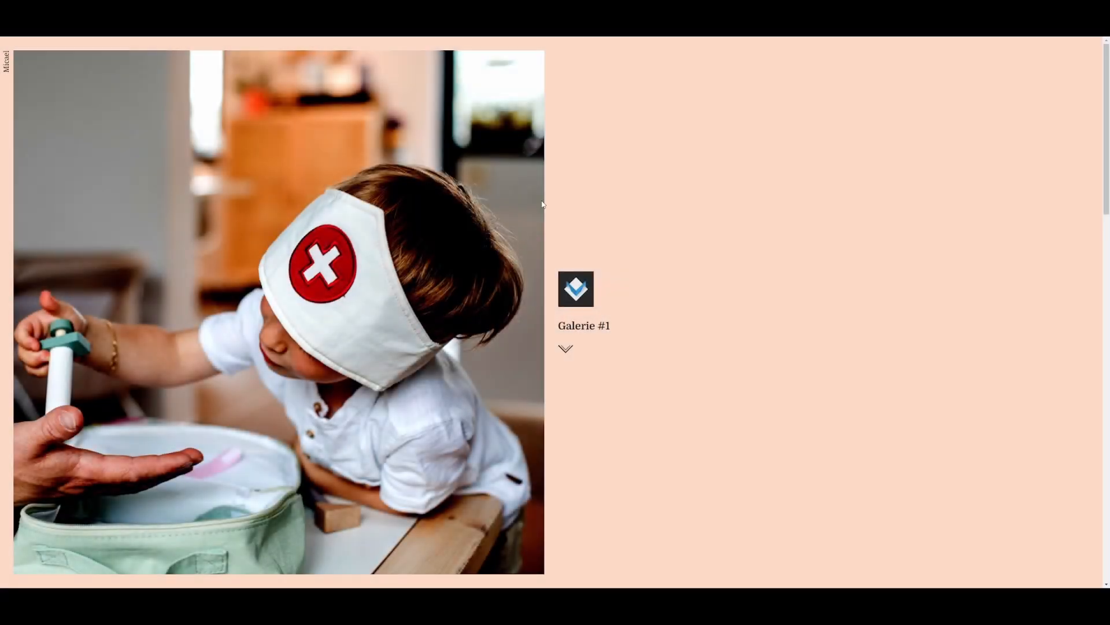
- Open the Cadre 60x40cm product for the gallery photo _C1_B_Contrast.jpg
scroll(543, 203, "down", 10)
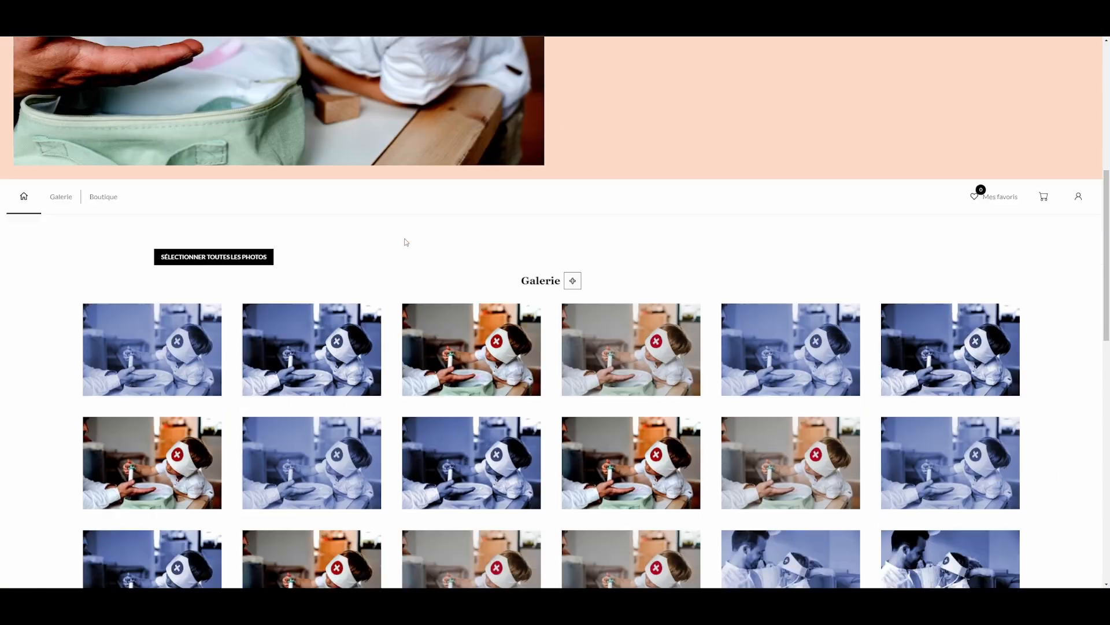
left_click(496, 234)
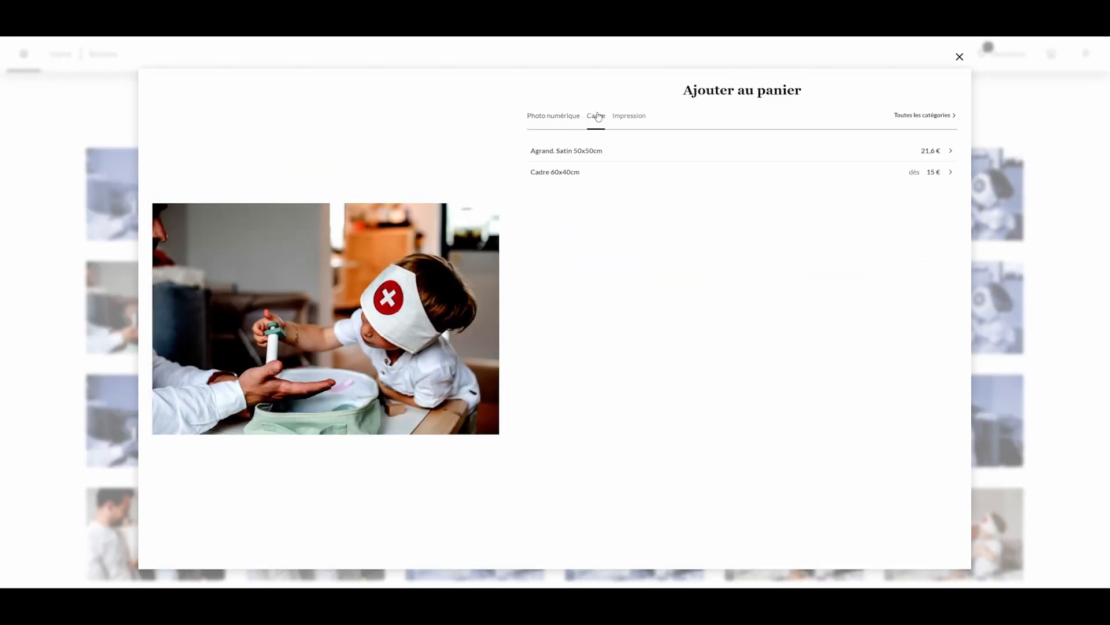
left_click(584, 176)
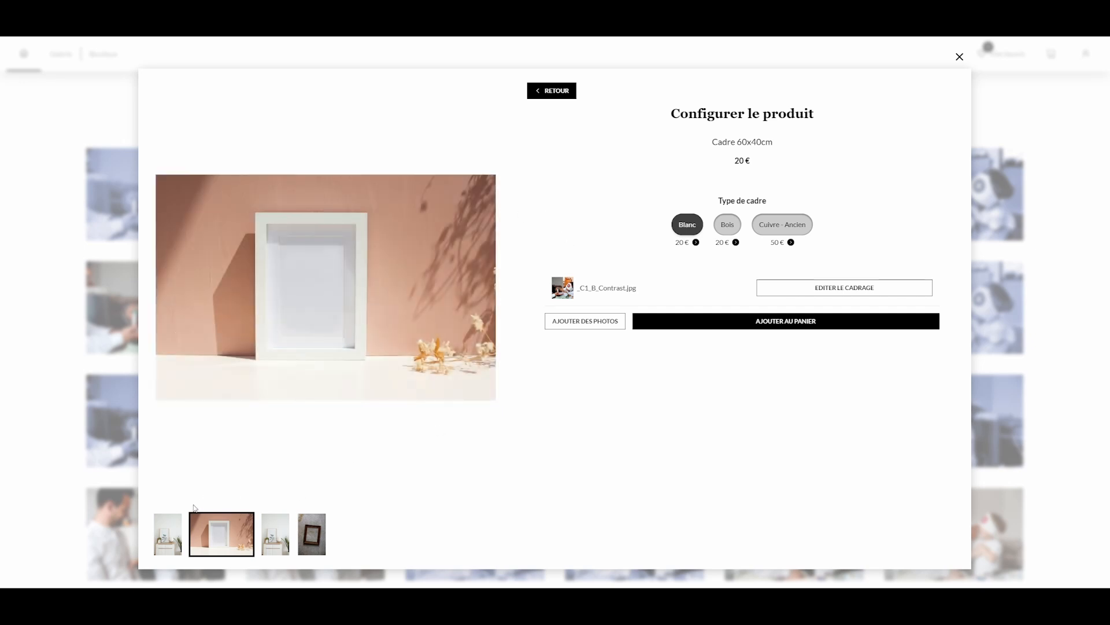
- Look through the product images of the Cadre 60x40cm frame
left_click(267, 533)
left_click(309, 535)
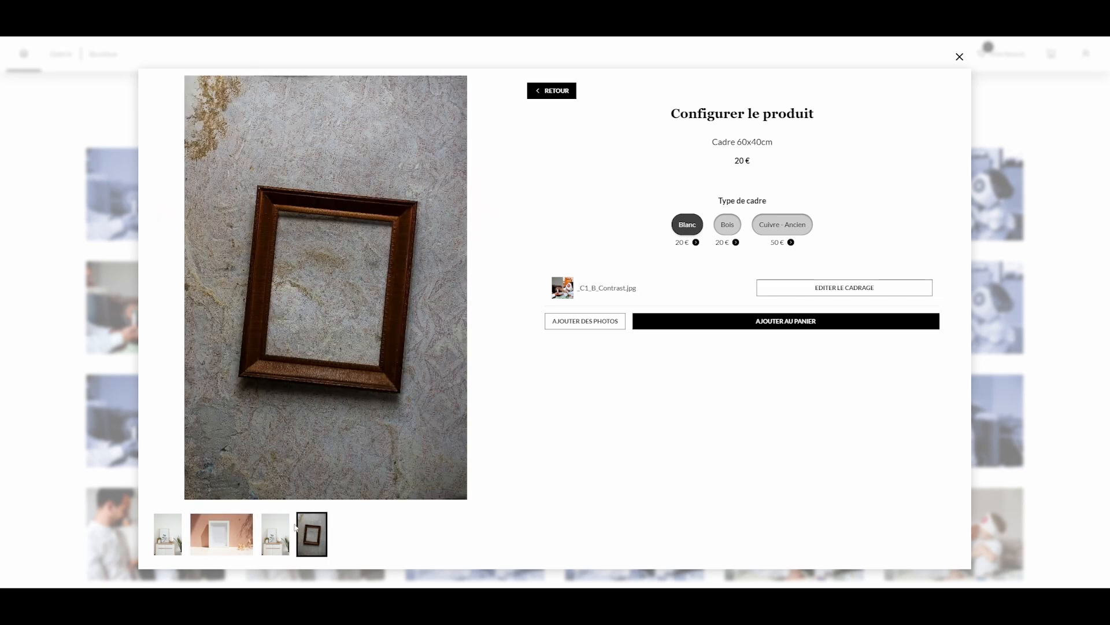
left_click(277, 534)
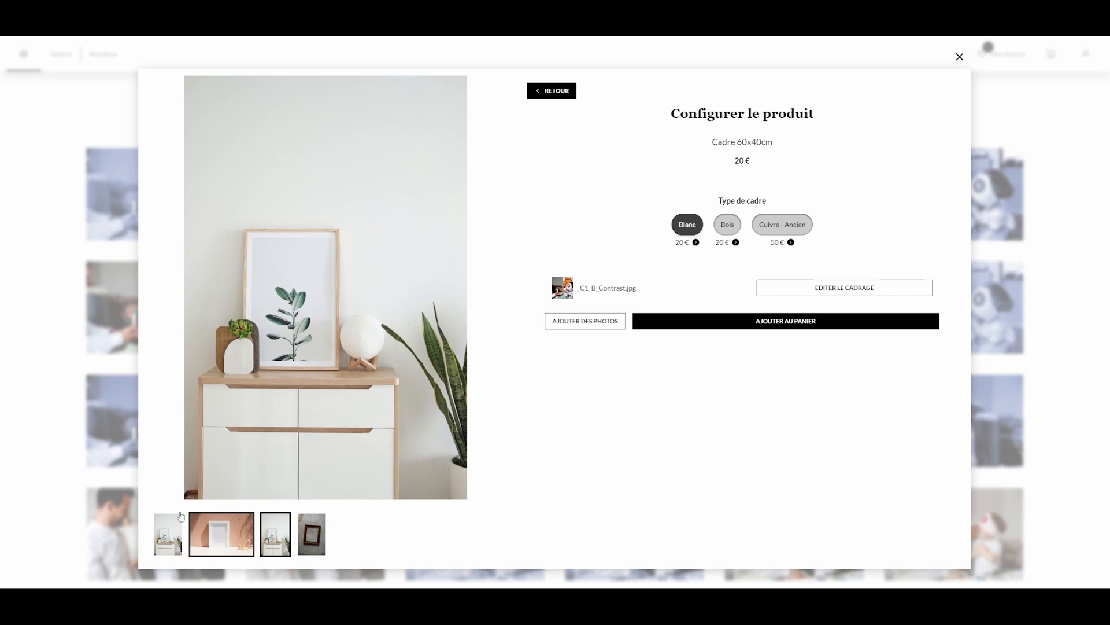
left_click(163, 530)
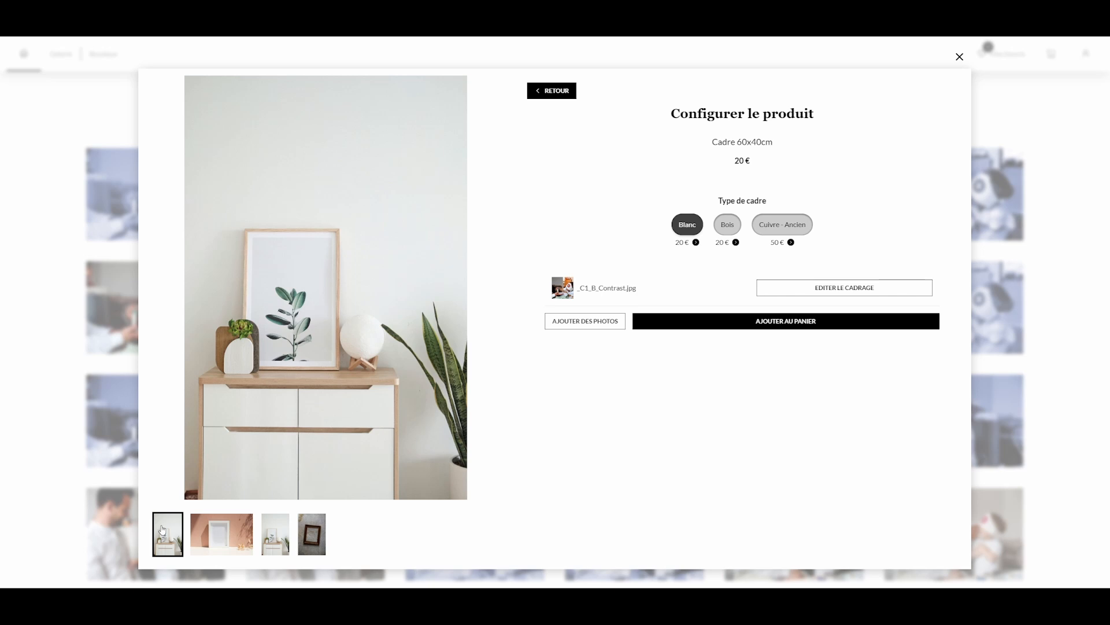
- Compare the previews and prices of the Bois, Cuivre - Ancien and Blanc frame types, ending on Blanc
mouse_move(657, 279)
left_click(727, 224)
left_click(776, 223)
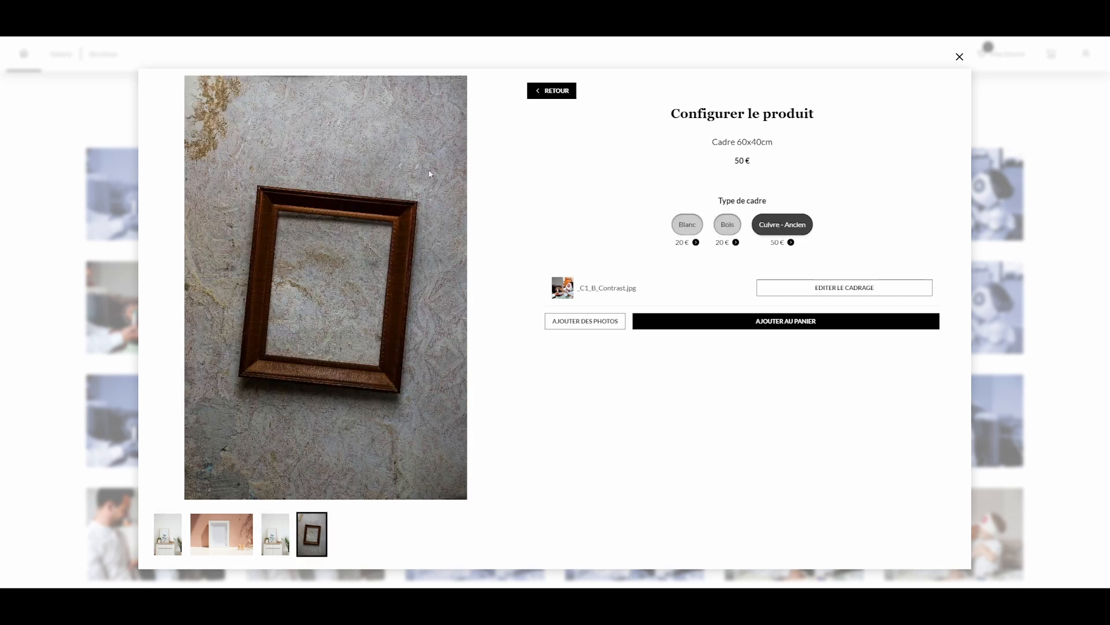
left_click(686, 224)
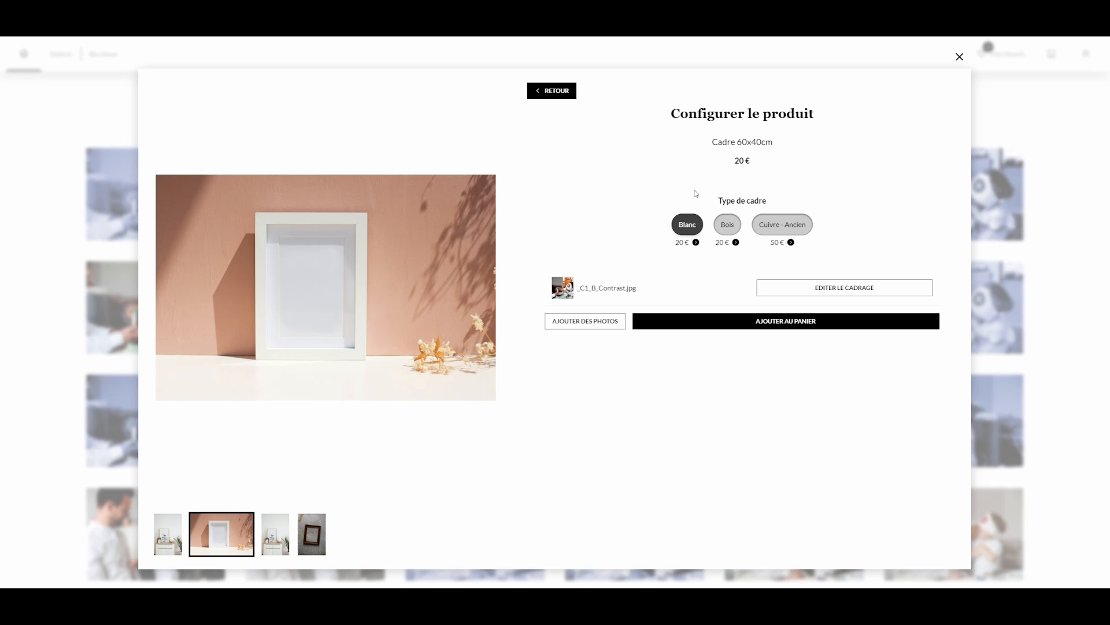
left_click(728, 225)
left_click(759, 226)
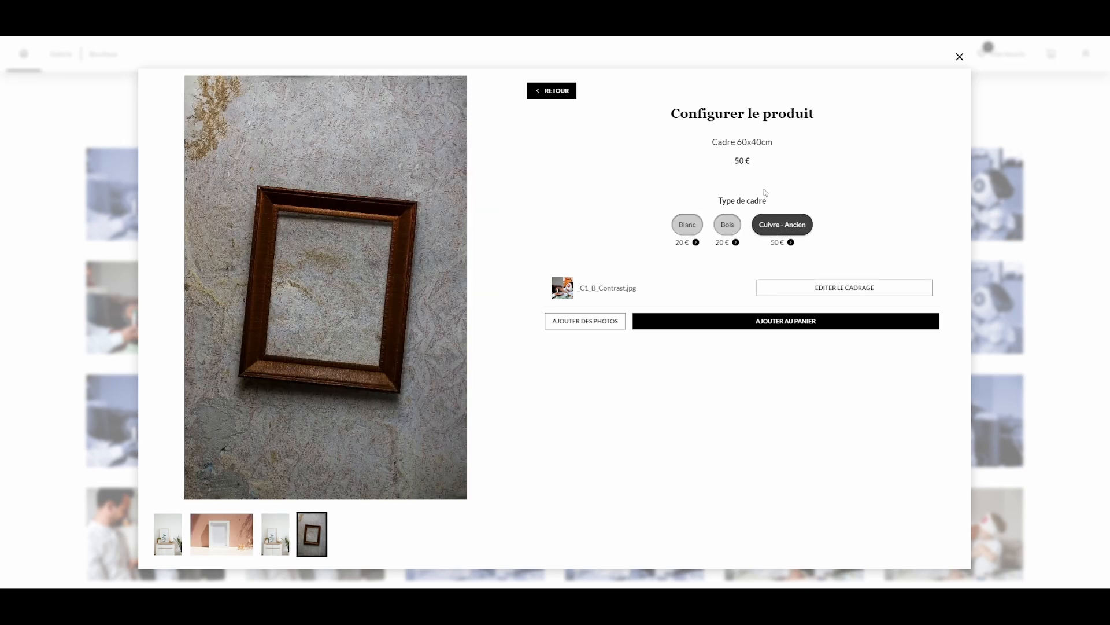
left_click(728, 229)
left_click(684, 229)
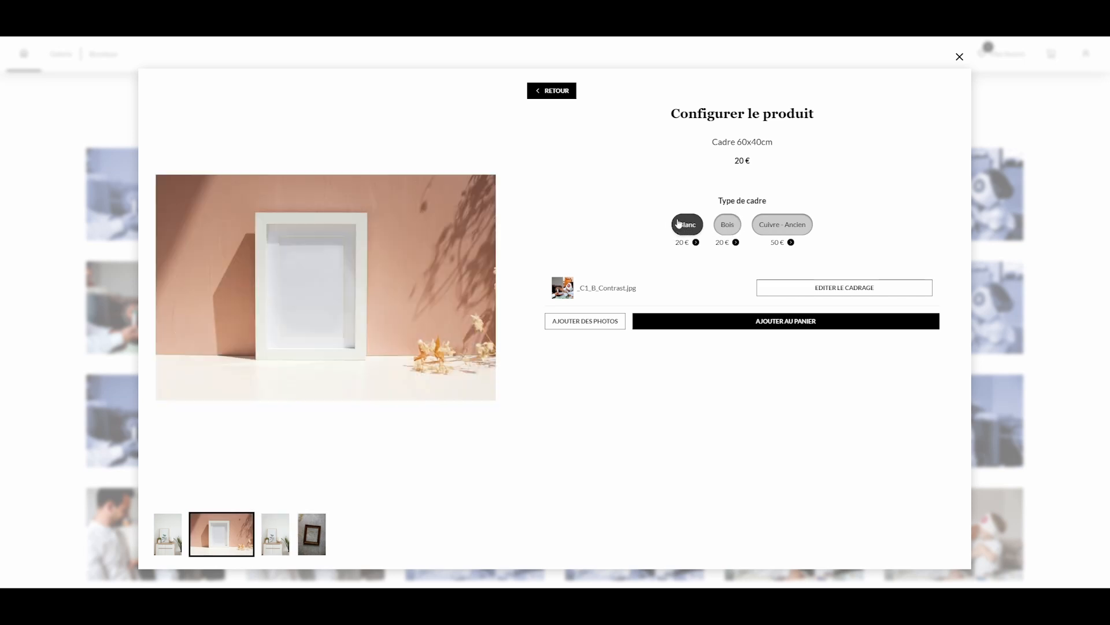
left_click(781, 227)
left_click(727, 226)
left_click(695, 227)
- Add _C1_Contrast.jpg, _C1-106_Contrast.jpg, _C1.jpg, _C1A7681_B_Contrast.jpg and _C1A7688_B.jpg to the frame order and place it in the cart
mouse_move(552, 275)
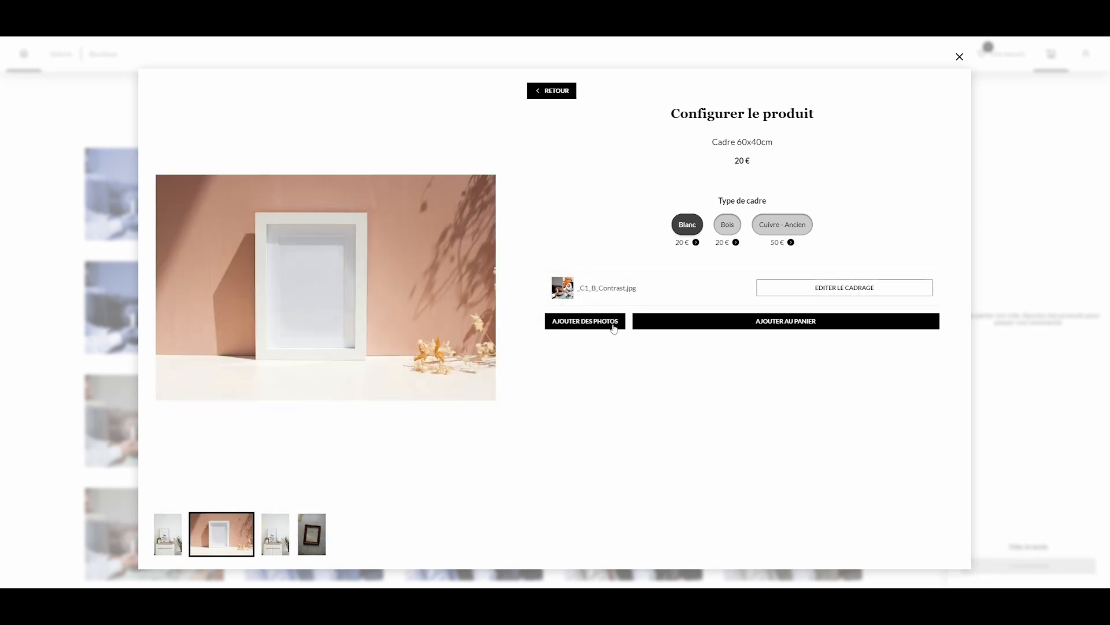
left_click(573, 326)
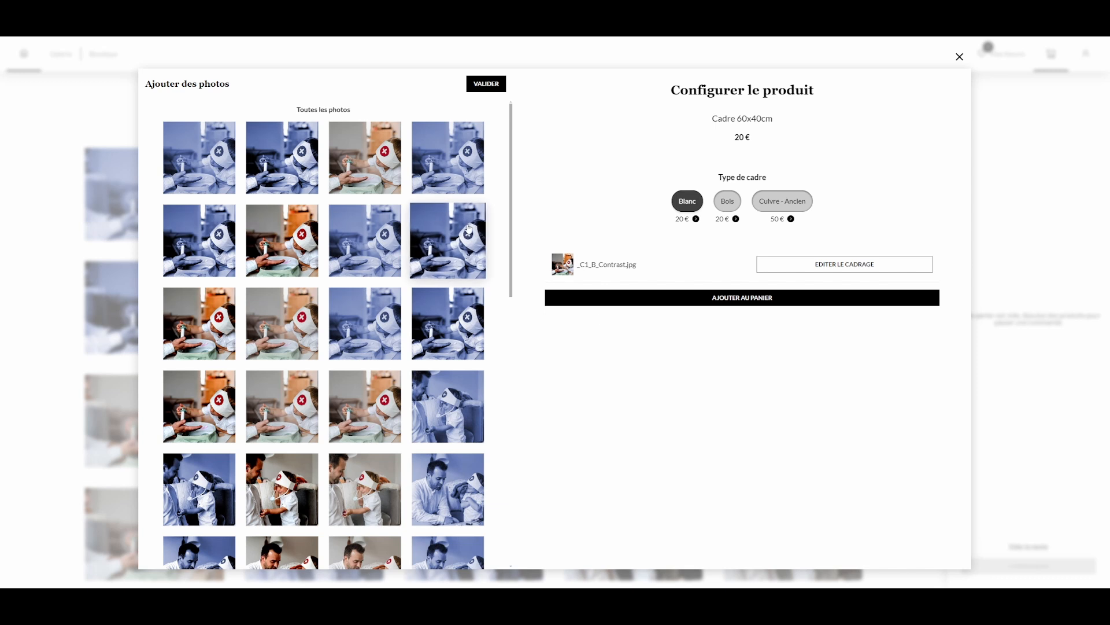
left_click(395, 240)
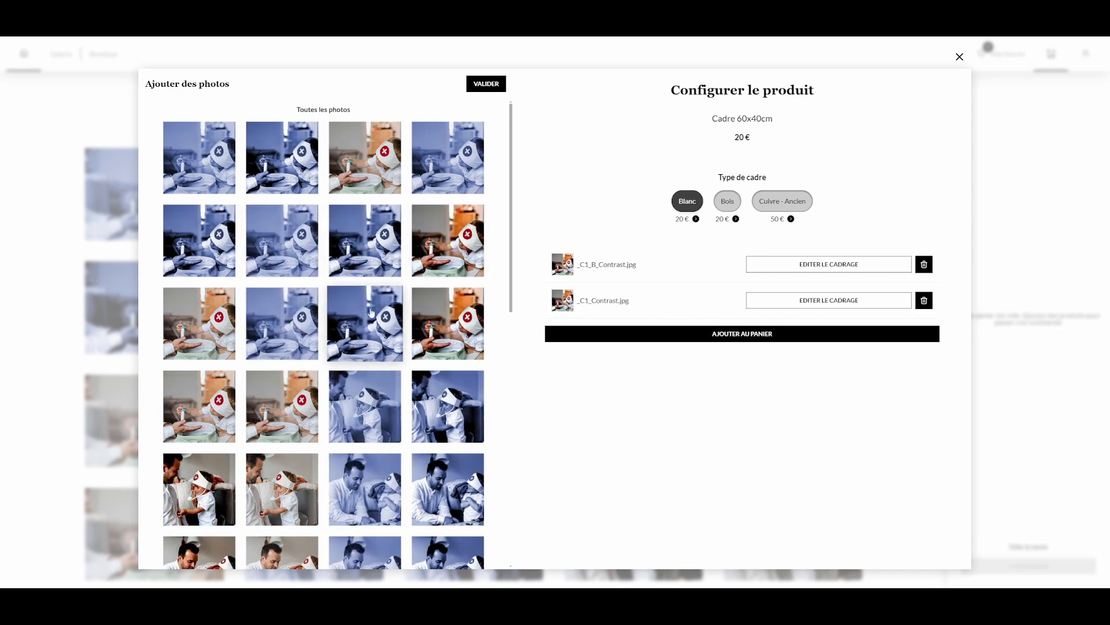
left_click(447, 324)
left_click(216, 399)
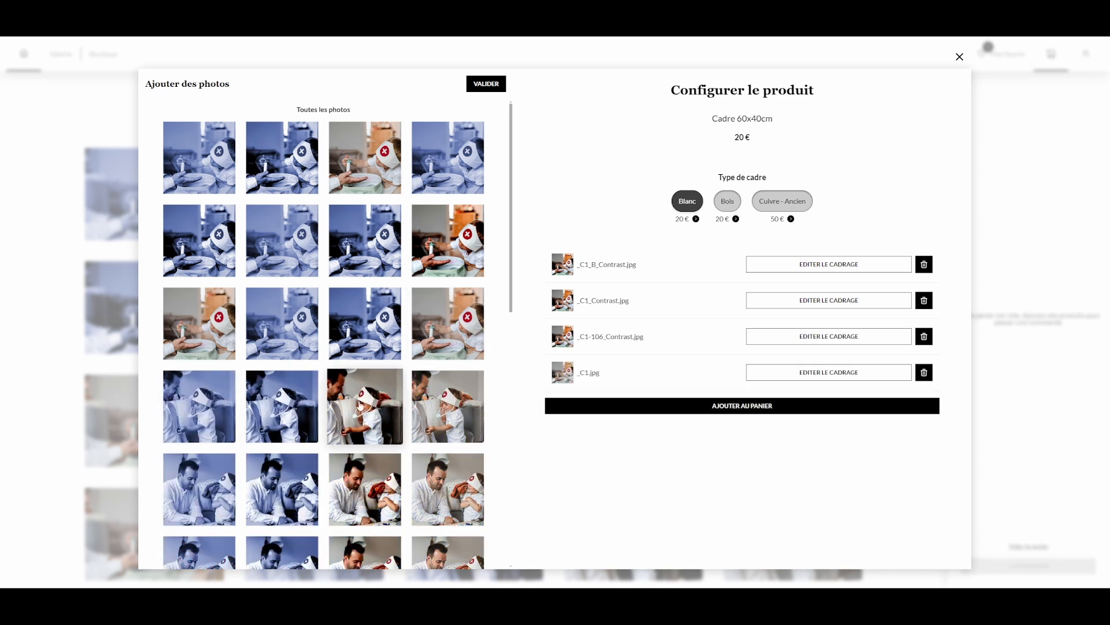
left_click(367, 400)
left_click(386, 477)
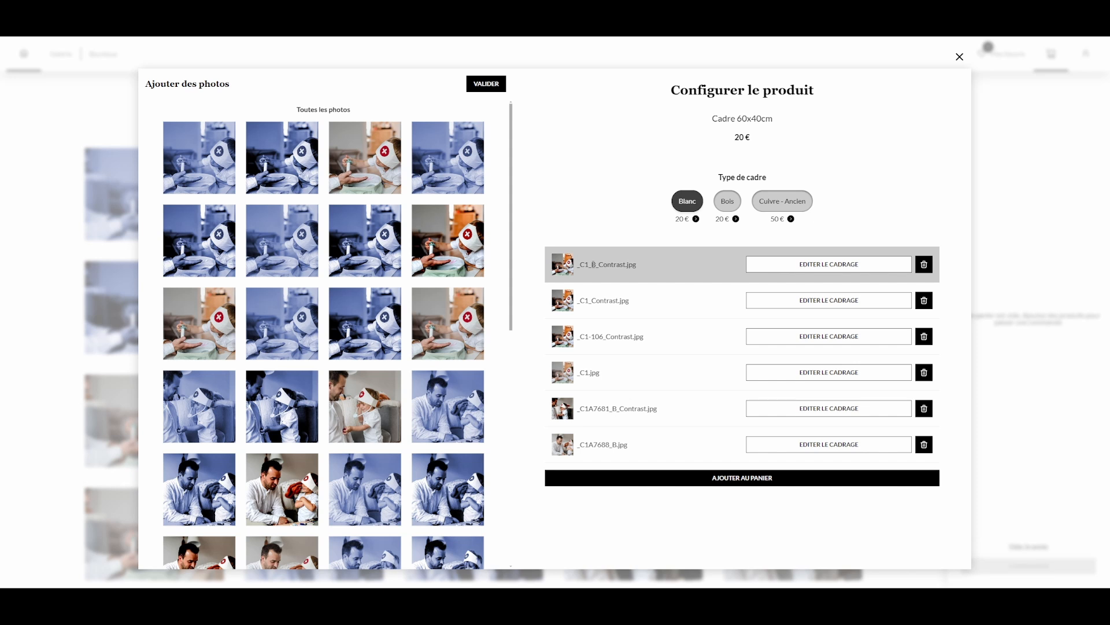
left_click(750, 479)
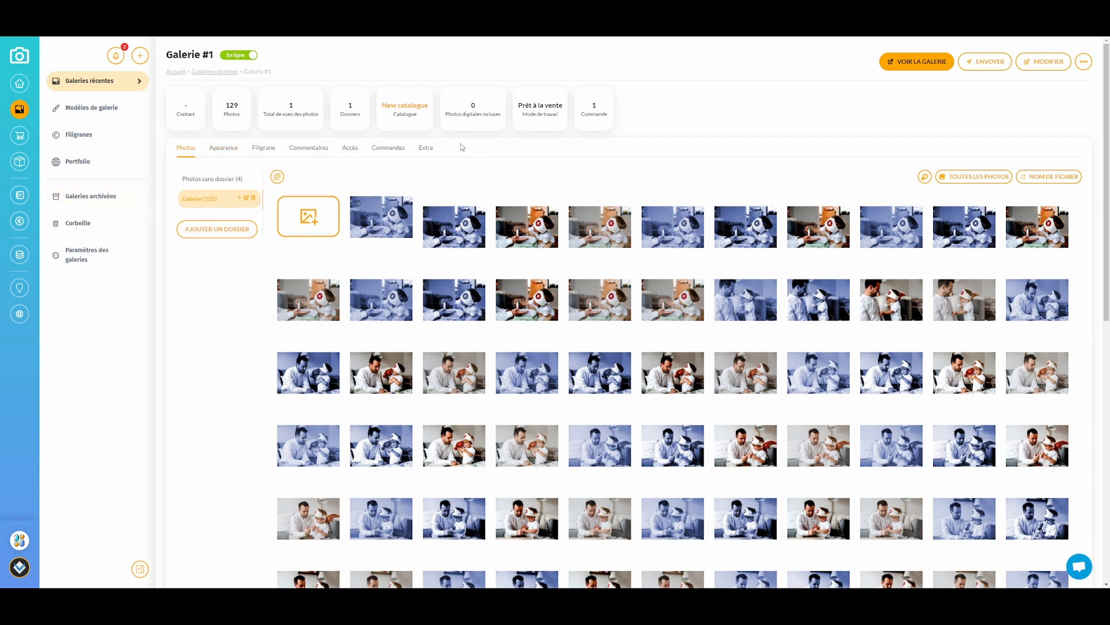
- Review the theme and spacing options in Galerie #1's appearance settings, ending on the cover design options
left_click(231, 153)
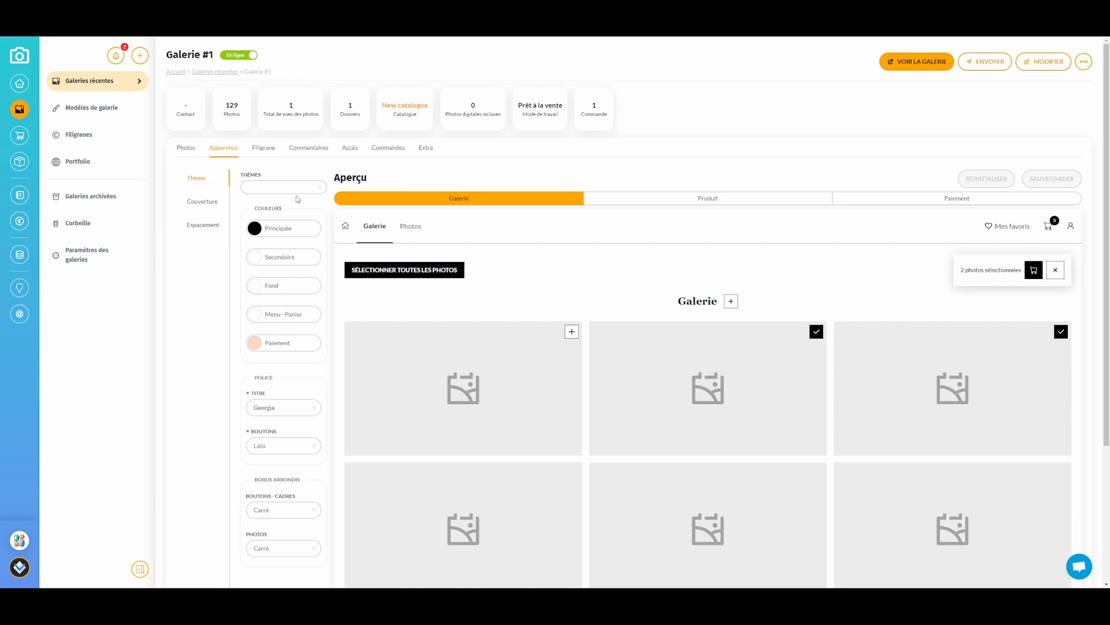
left_click(194, 204)
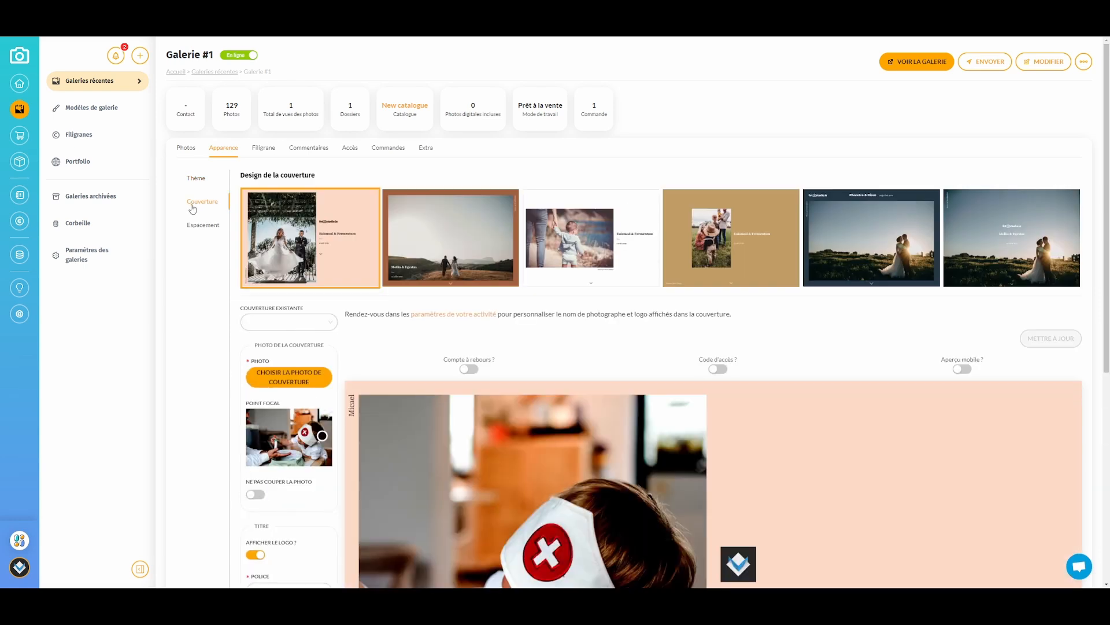
left_click(204, 231)
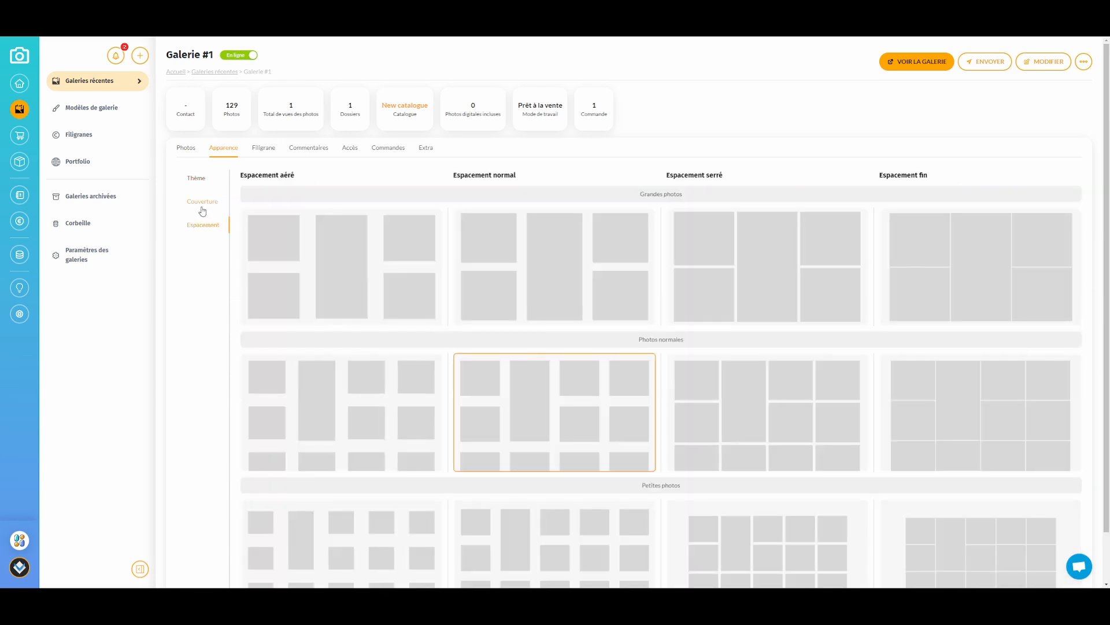
left_click(201, 206)
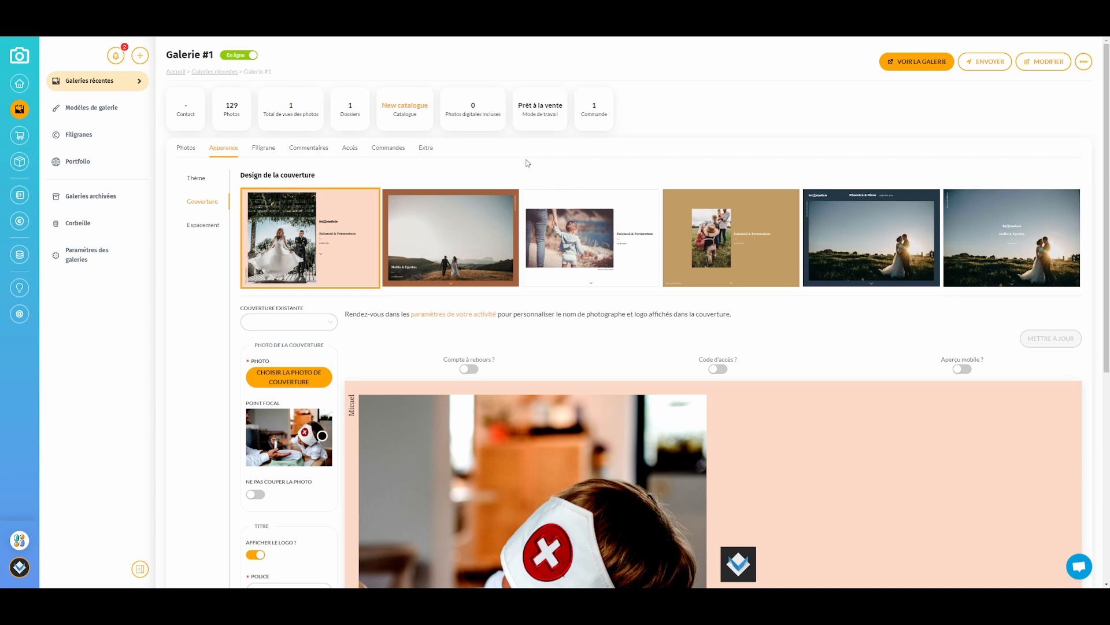
- Enlarge the cover title and change the cover background colour to orange #FF7E37
scroll(524, 163, "down", 1)
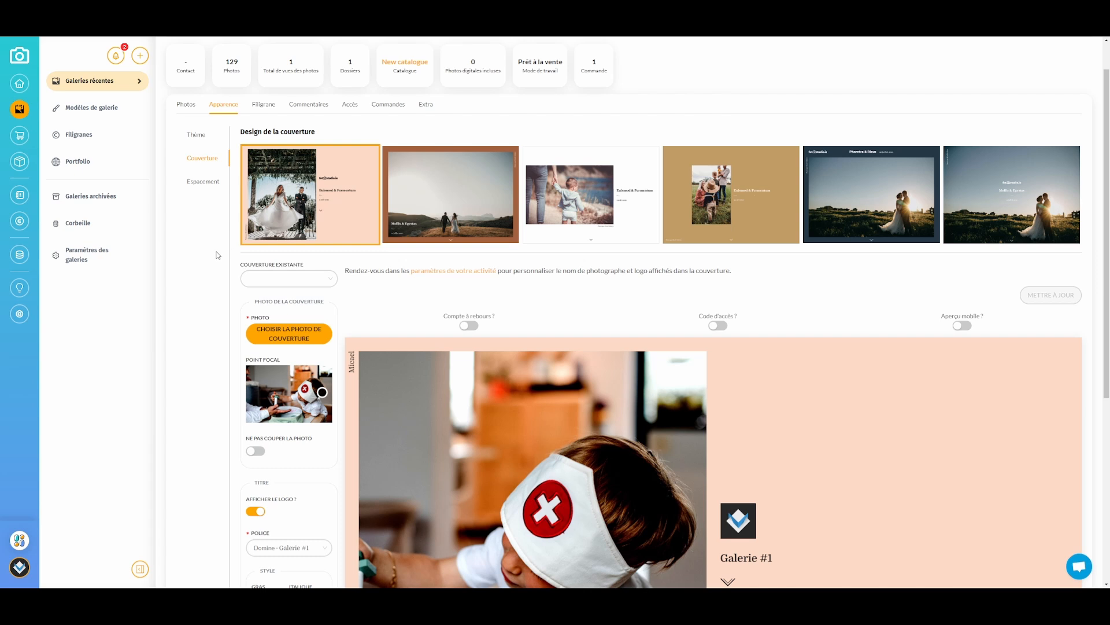
scroll(218, 255, "down", 2)
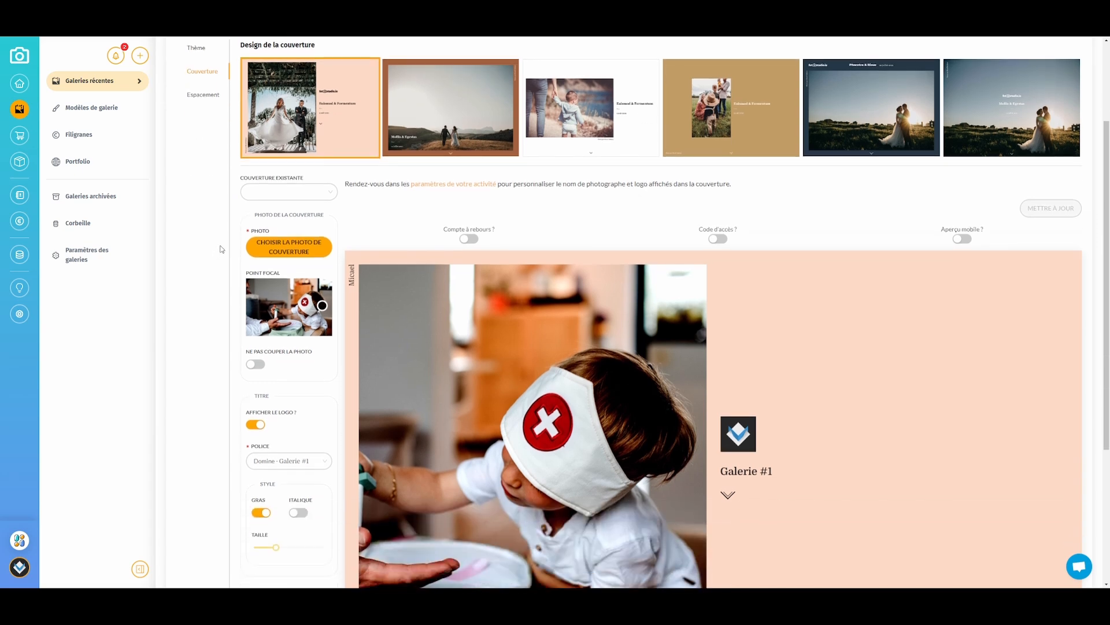
scroll(222, 248, "down", 3)
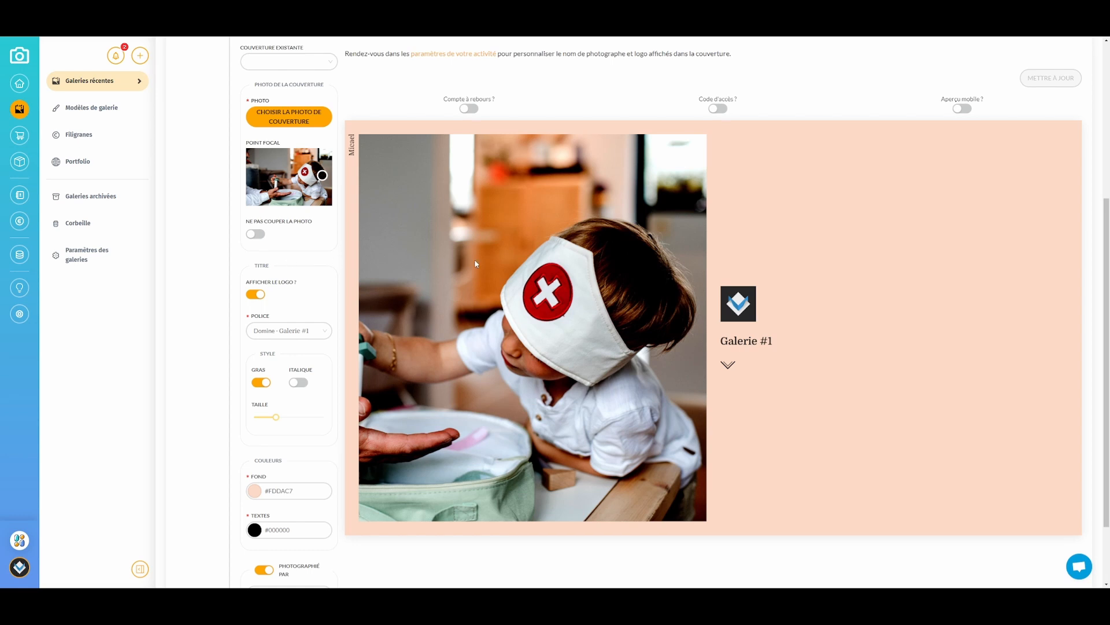
scroll(255, 276, "down", 2)
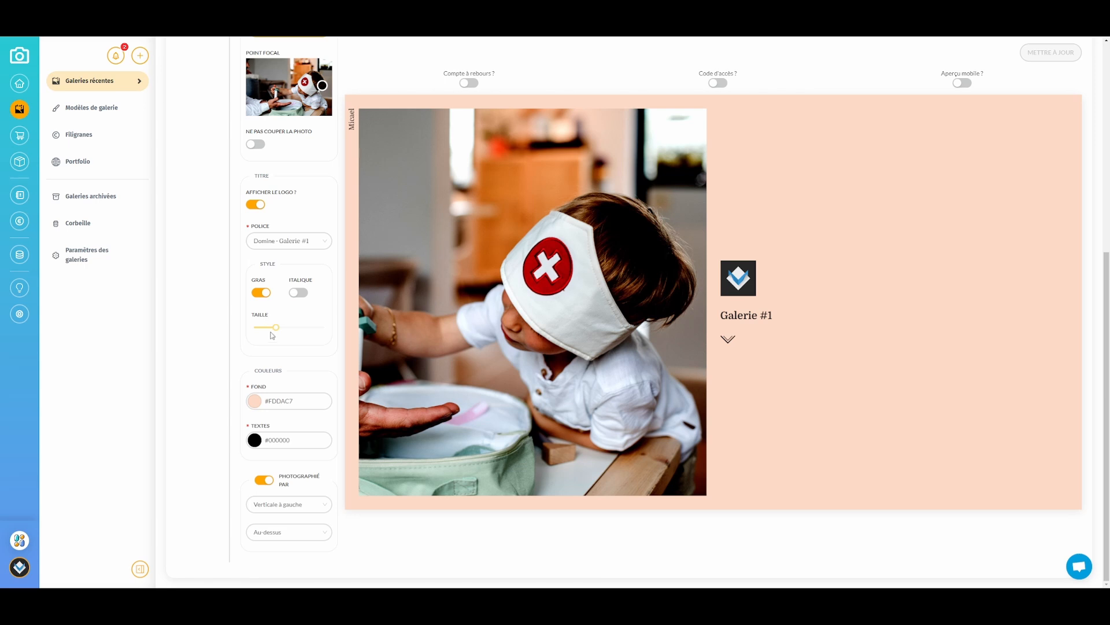
left_click_drag(276, 327, 298, 329)
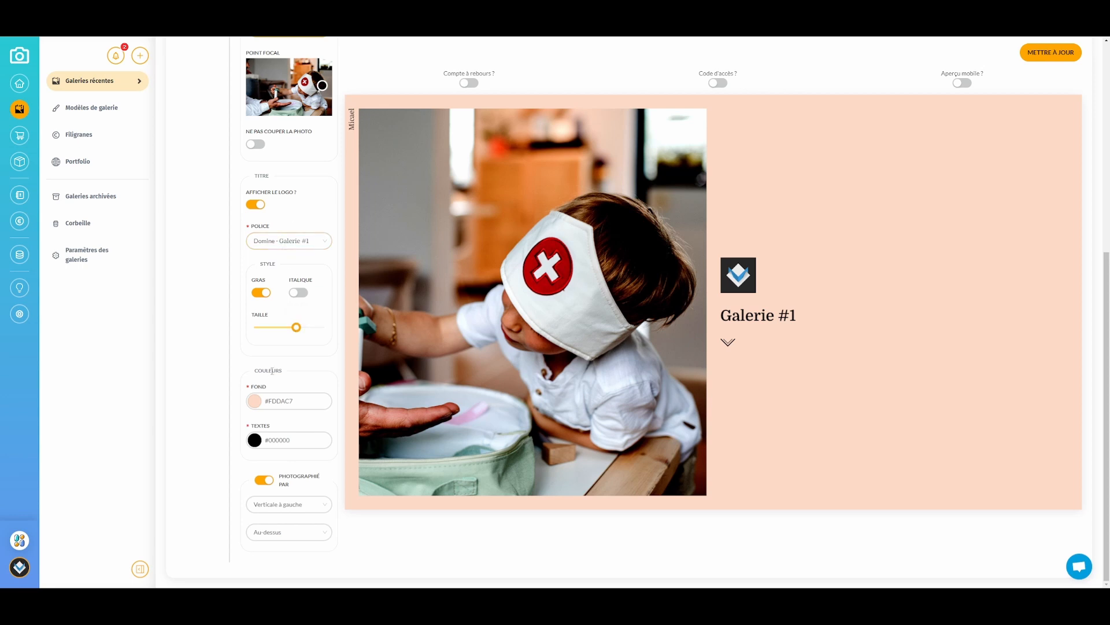
left_click(264, 402)
left_click_drag(299, 447, 309, 451)
- Reduce the cover title back to its earlier size and try the italic style on and off
left_click(288, 331)
left_click_drag(296, 328, 276, 329)
left_click(299, 293)
left_click(299, 293)
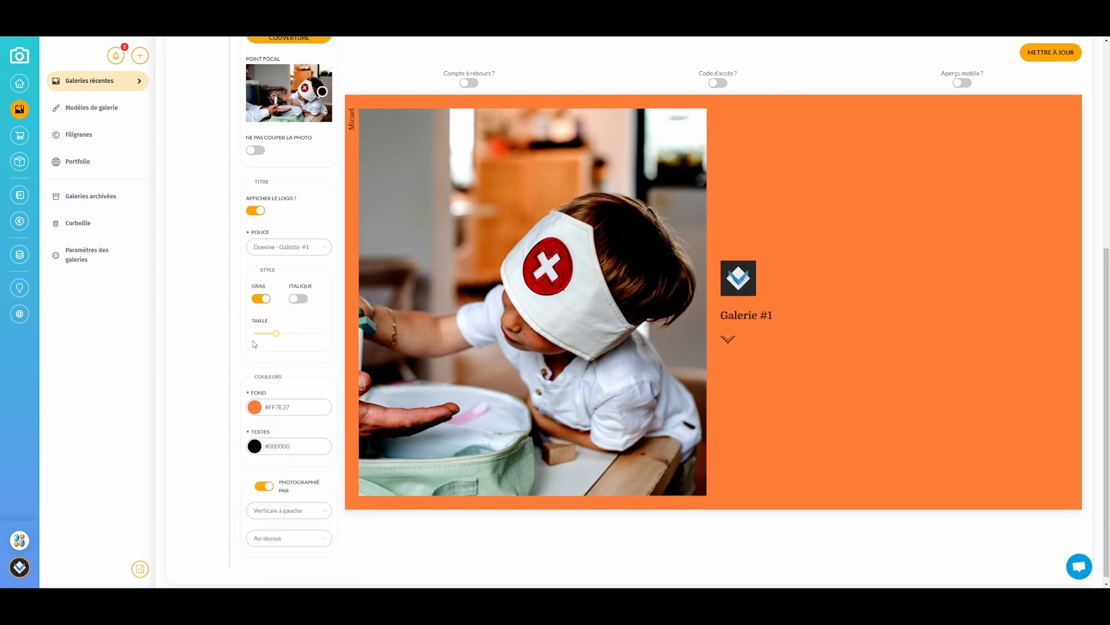
- Move the cover photo's focal point onto the child's headband so the child is framed in the crop
scroll(237, 346, "up", 4)
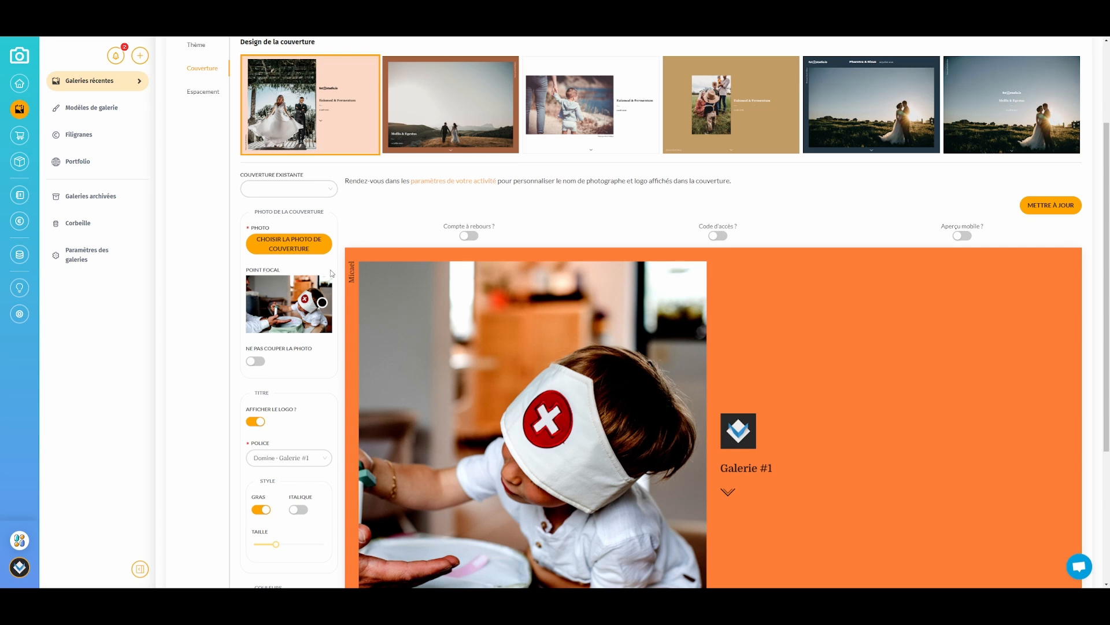
left_click(307, 304)
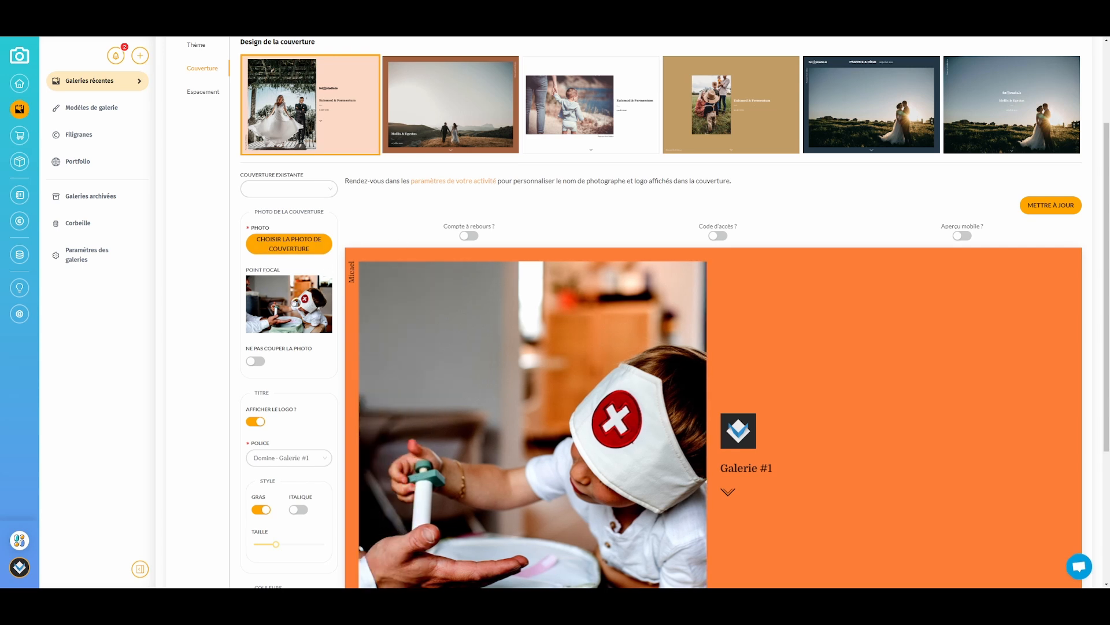
left_click_drag(306, 304, 309, 305)
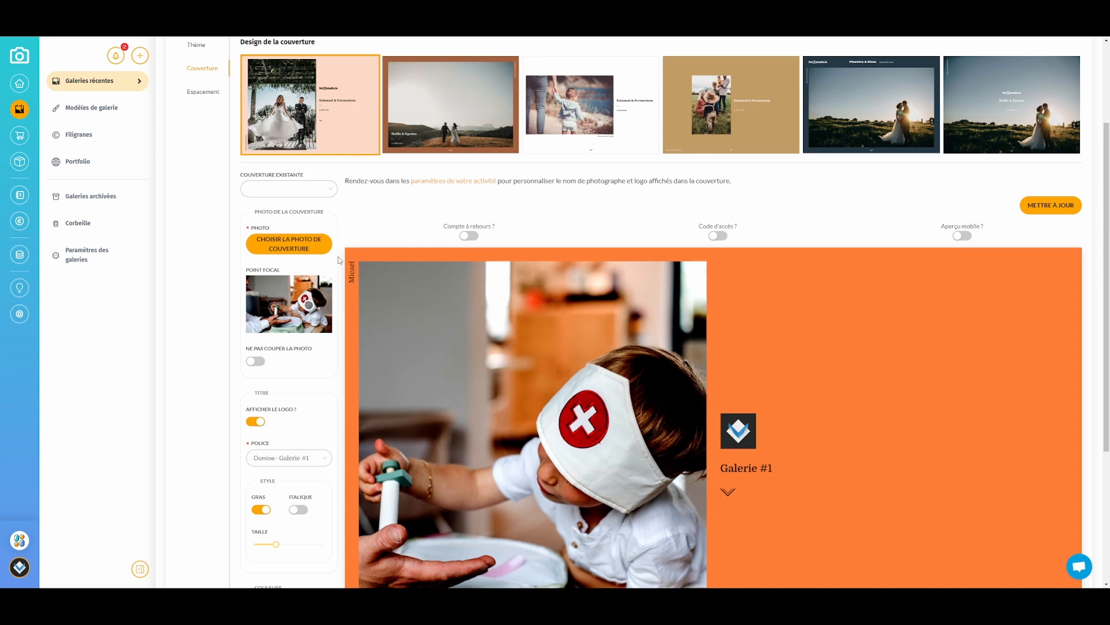
mouse_move(308, 305)
left_mouse_down()
mouse_move(280, 302)
mouse_move(310, 307)
left_mouse_up()
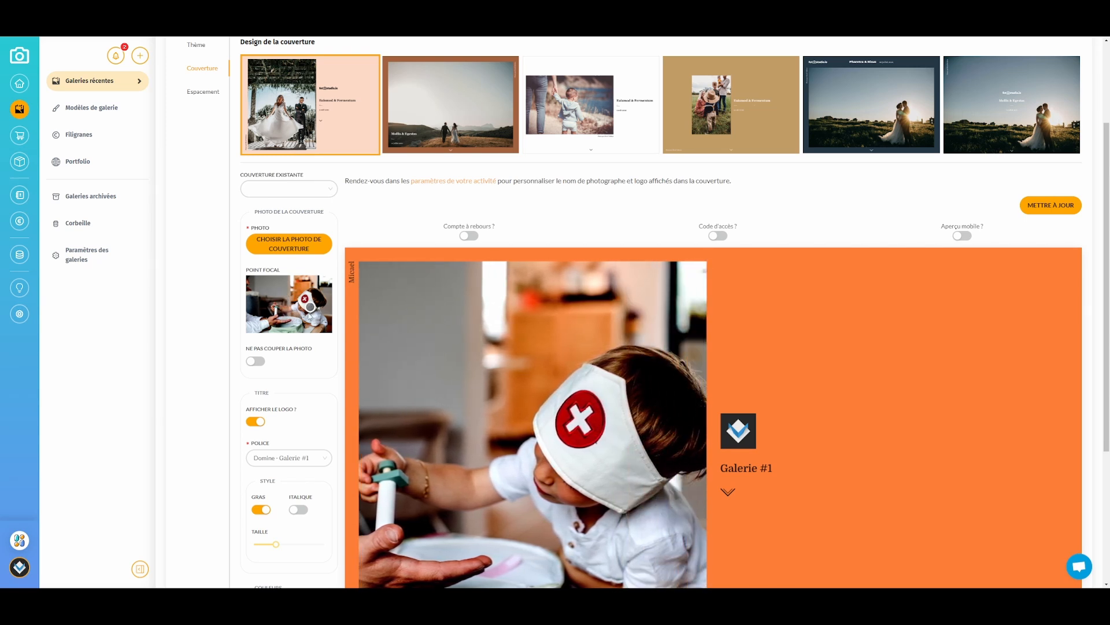
scroll(398, 264, "down", 3)
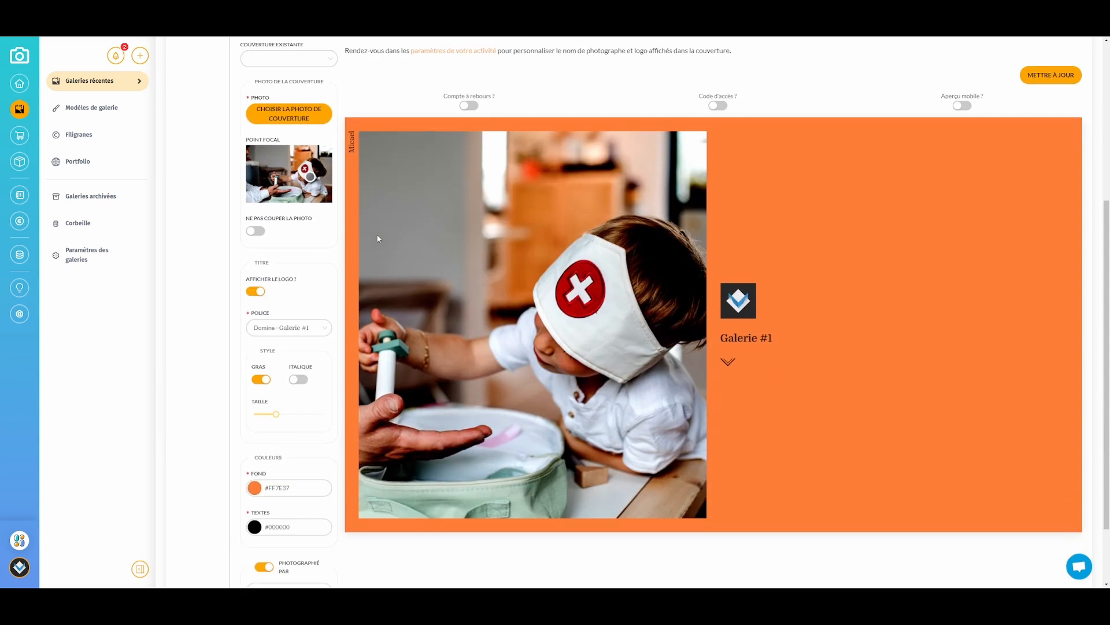
left_click_drag(311, 175, 310, 172)
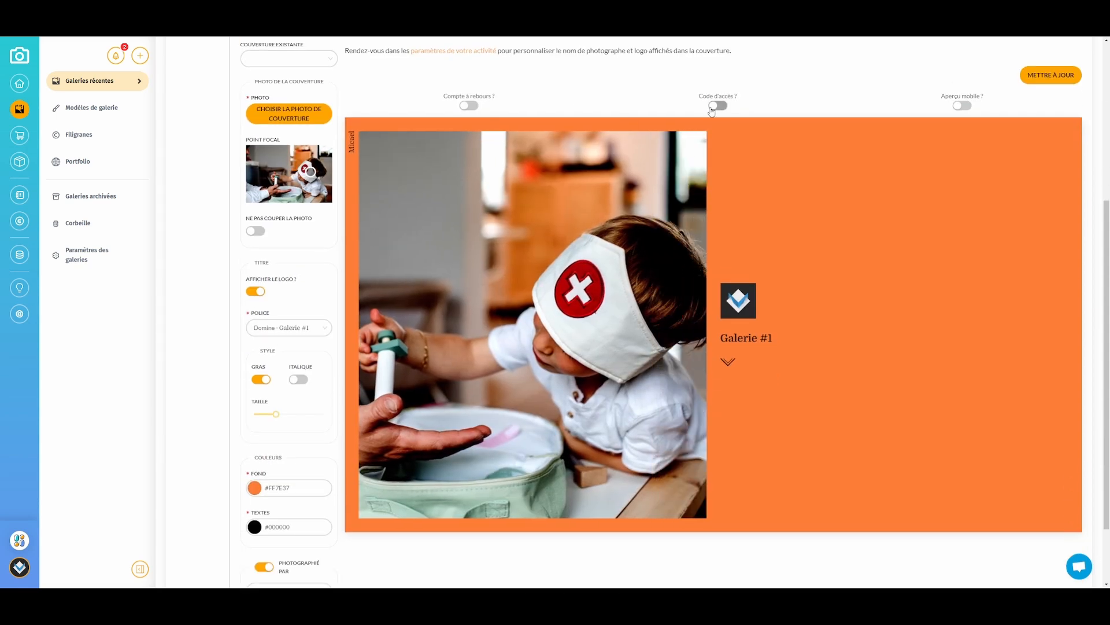
- Fine-tune the cover photo's focal point in the mobile preview and update the cover
left_click(962, 106)
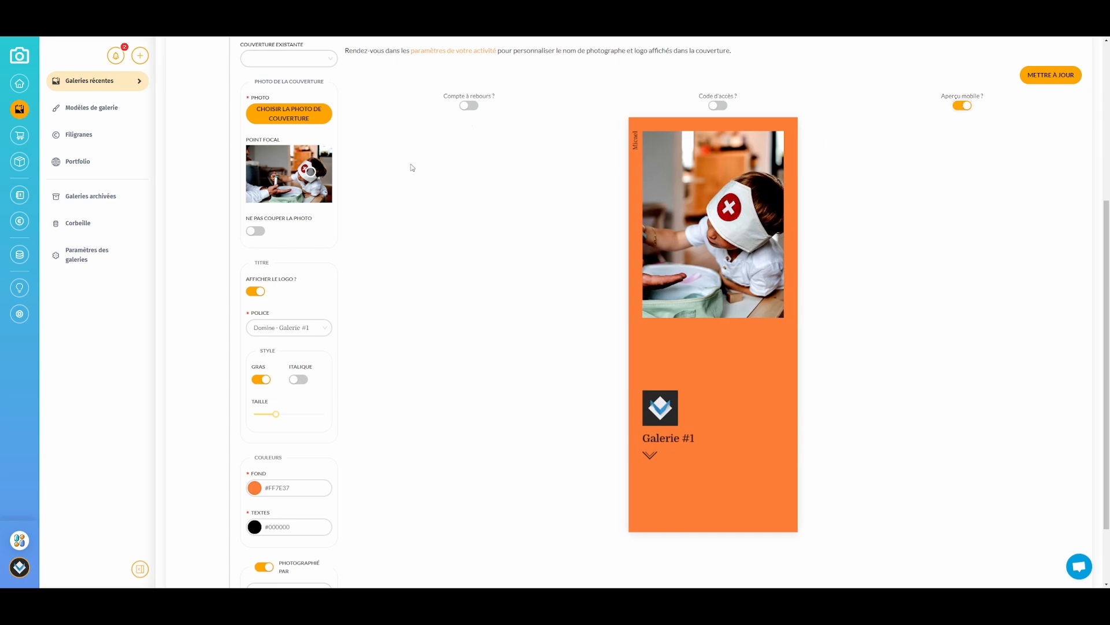
left_click_drag(311, 171, 312, 171)
left_click(1061, 71)
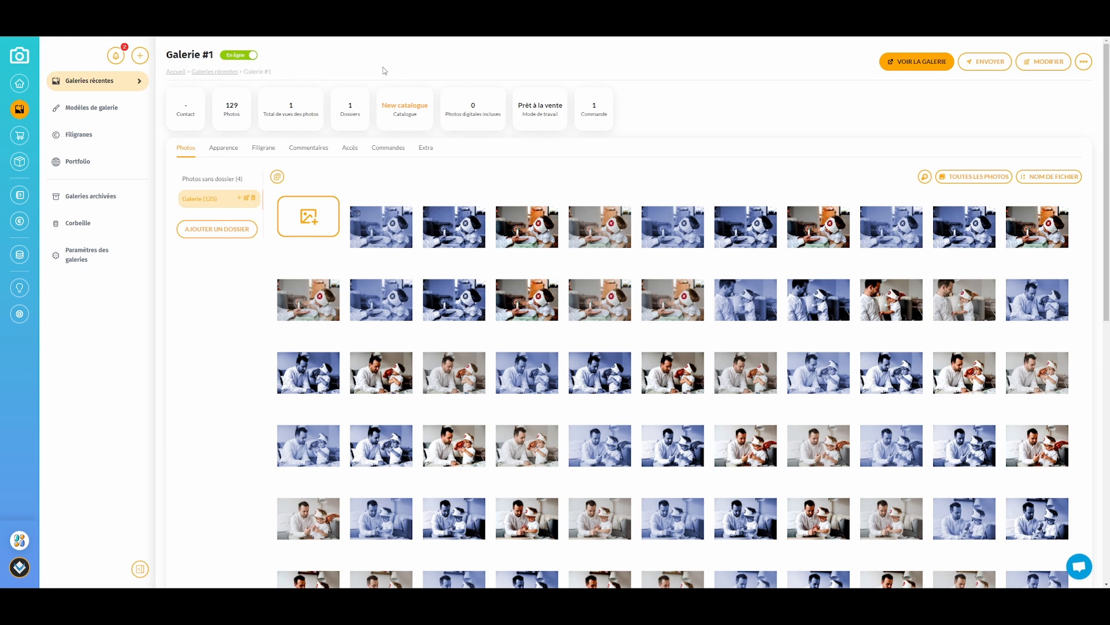
- Open the gallery's appearance theme settings and look through the list of preset themes, keeping Fotostudio
left_click(224, 148)
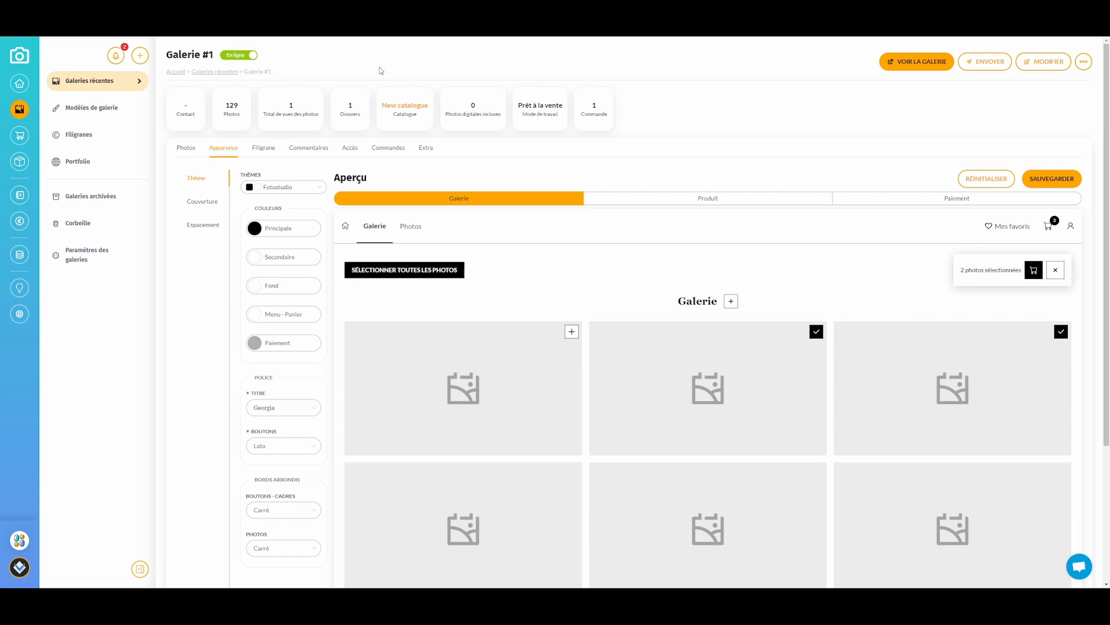
left_click(278, 187)
scroll(284, 231, "down", 1)
scroll(280, 229, "up", 1)
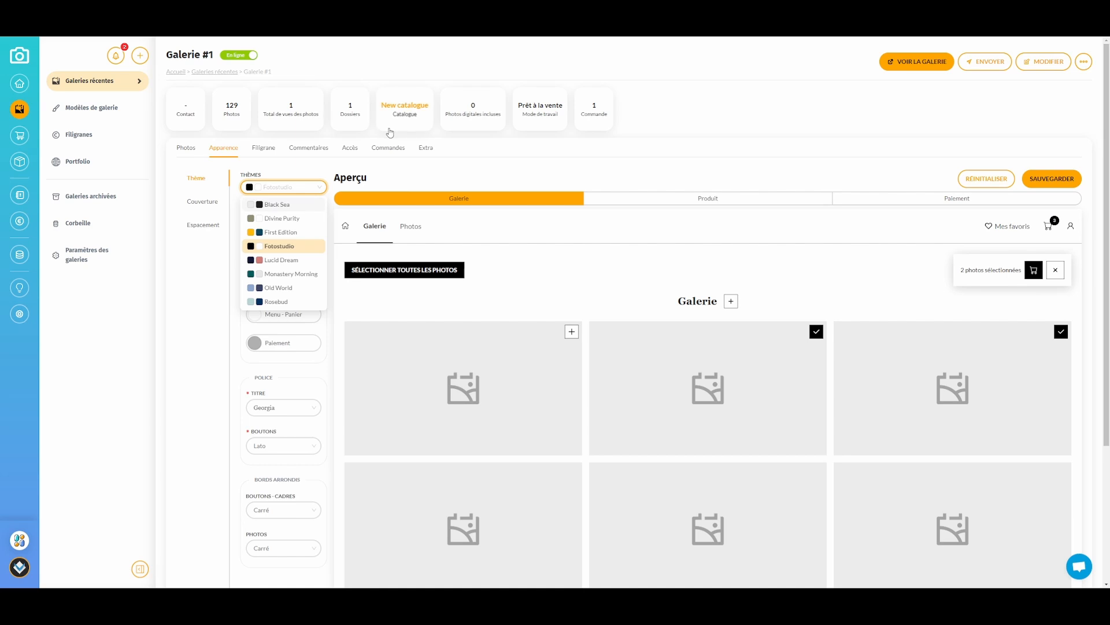
left_click(363, 75)
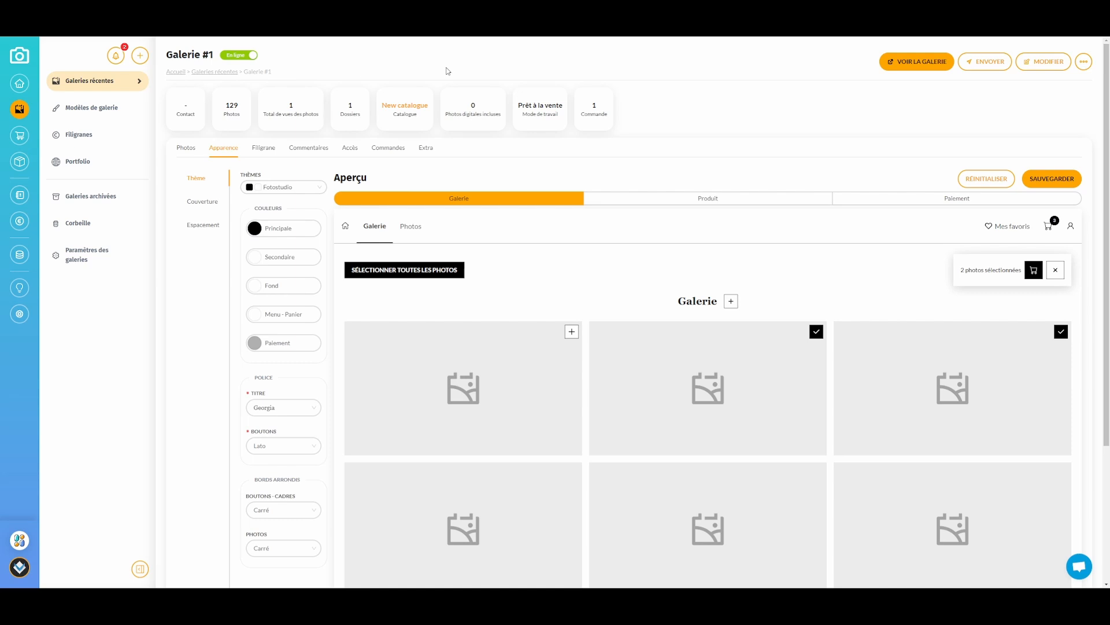
- Set the theme's primary colour to blue #0053BF
left_click(269, 231)
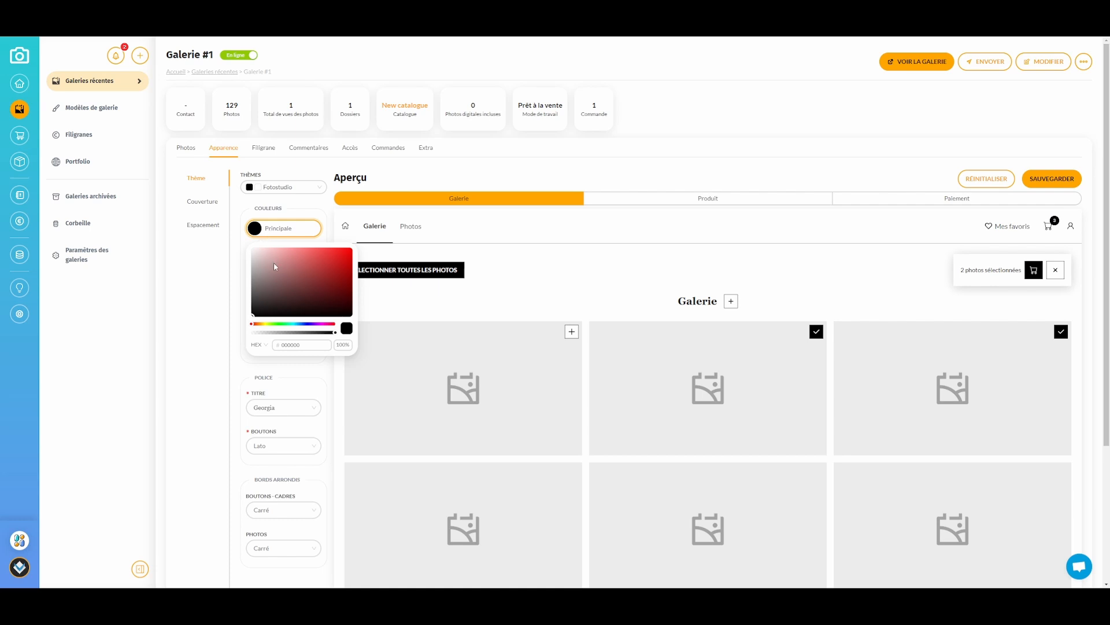
left_click(296, 266)
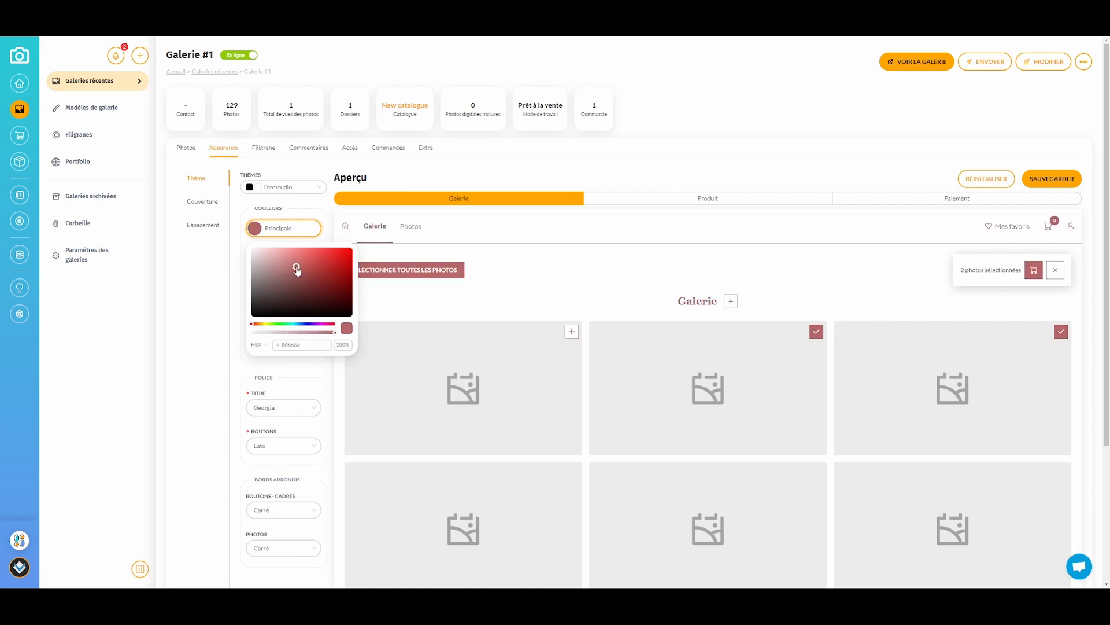
left_click_drag(304, 326, 301, 326)
left_click(352, 259)
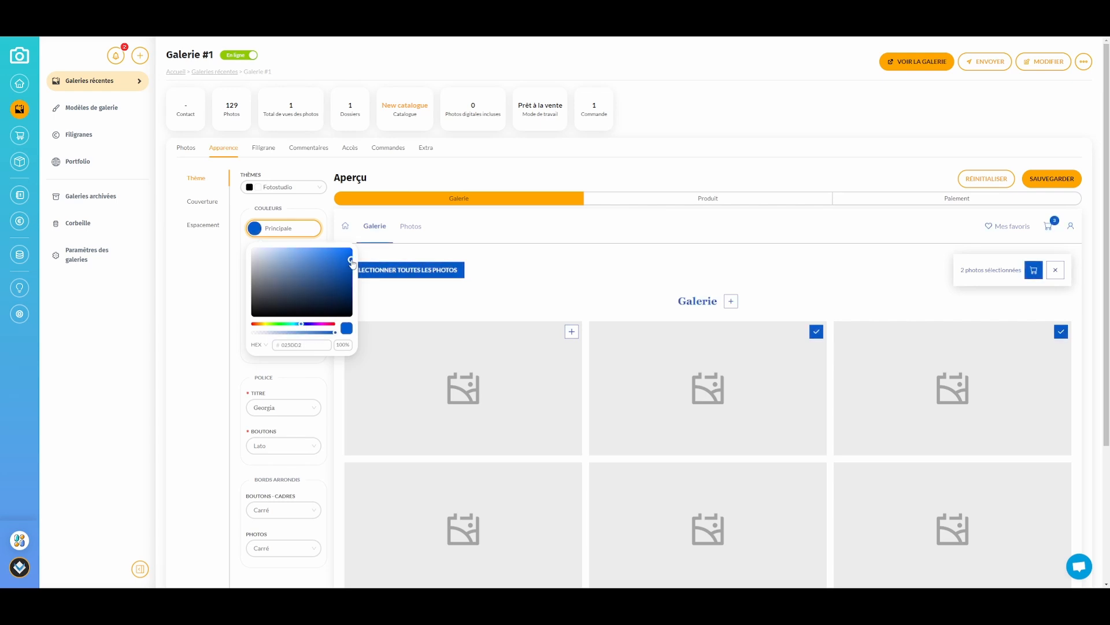
left_click_drag(356, 263, 356, 267)
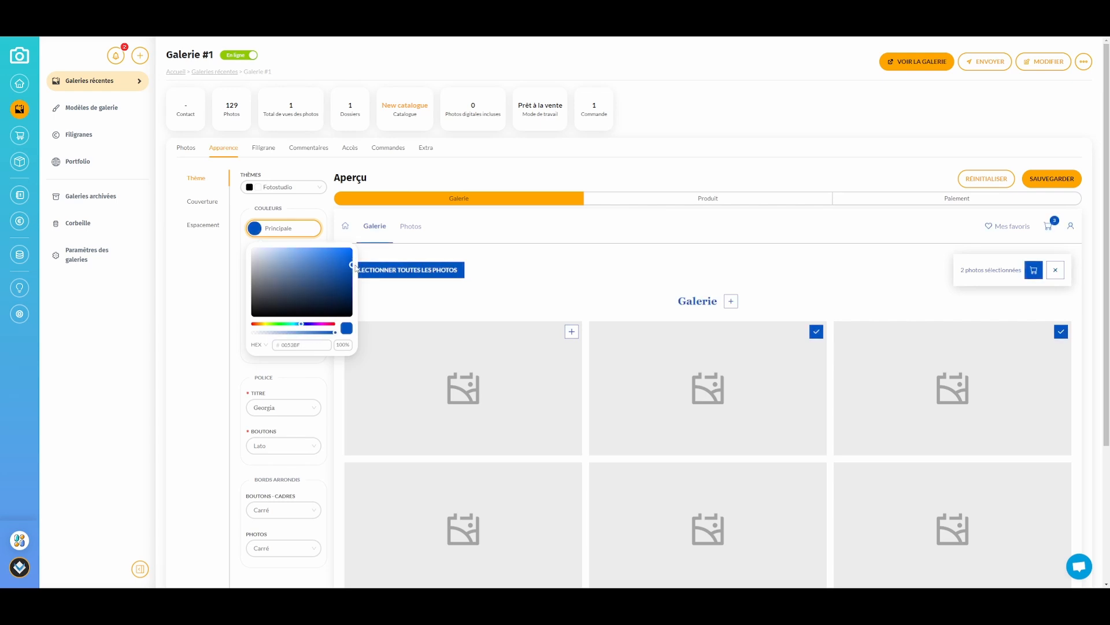
left_click(499, 174)
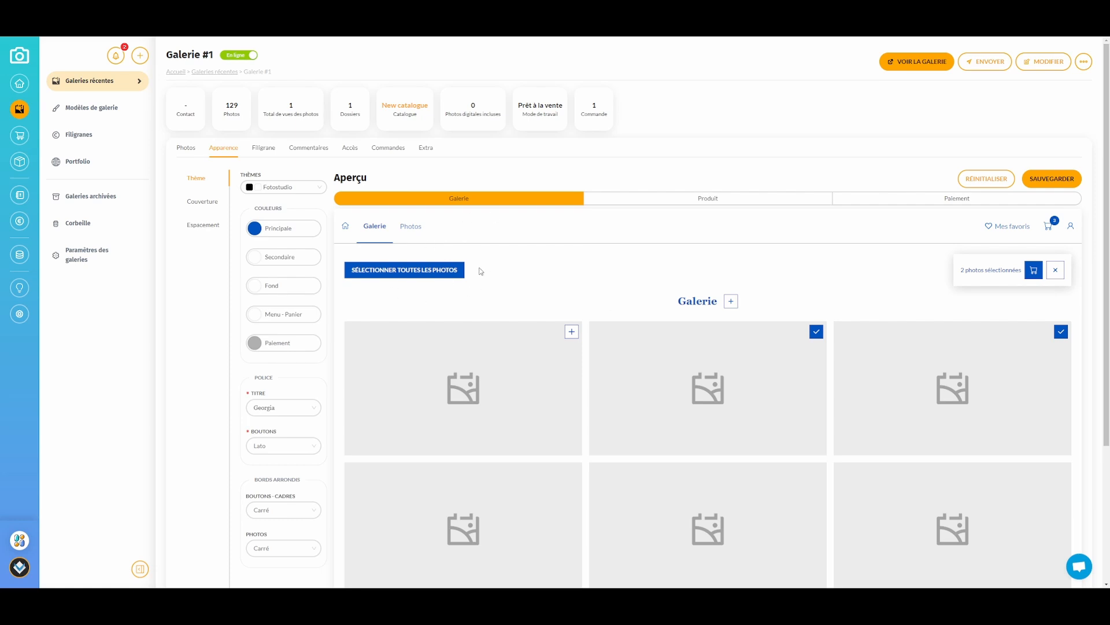
- Examine the primary colour in the product, payment and gallery previews
left_click(657, 198)
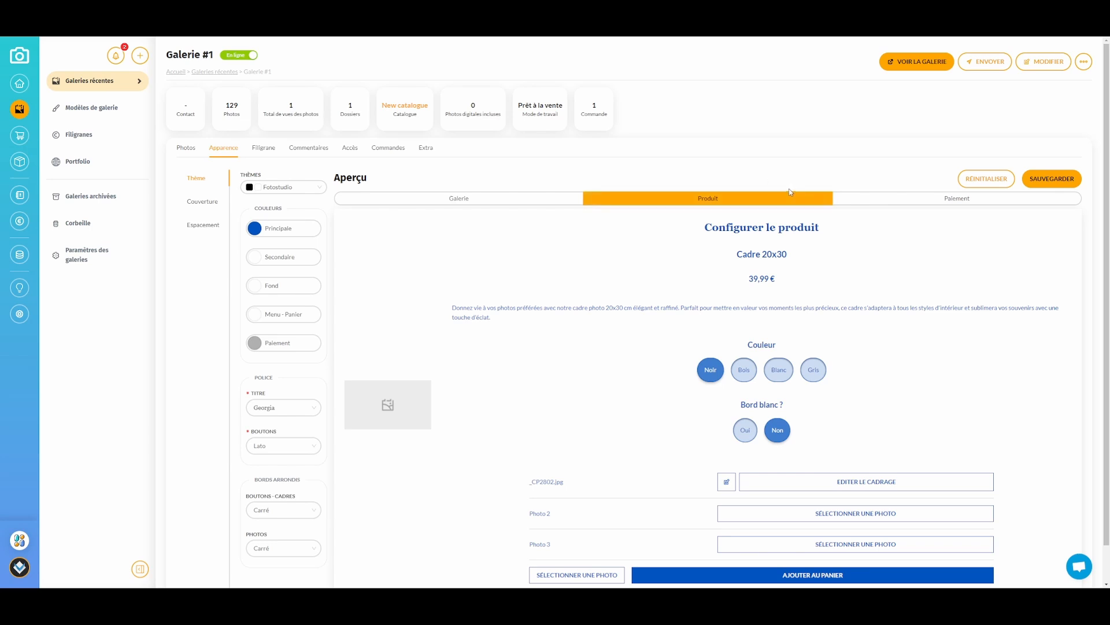
left_click(854, 202)
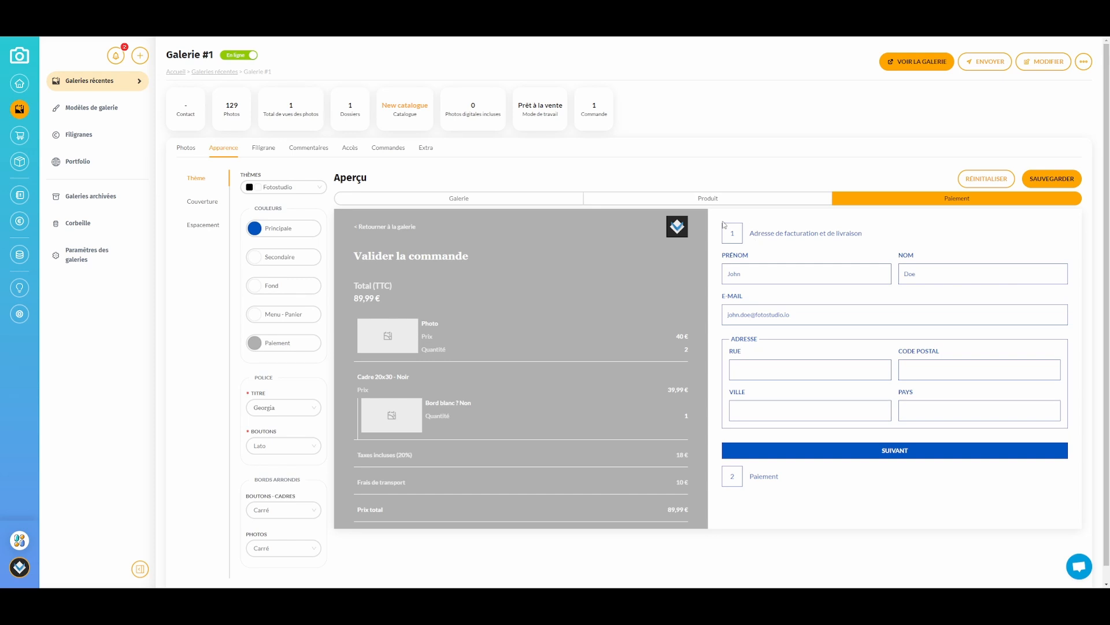
left_click(691, 199)
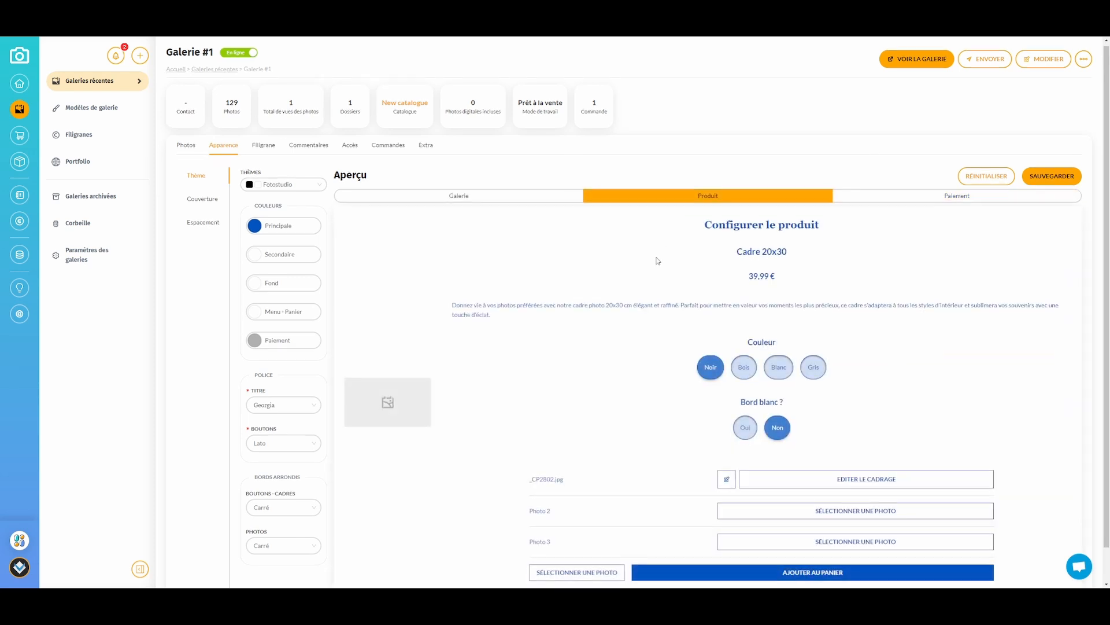
scroll(657, 261, "down", 1)
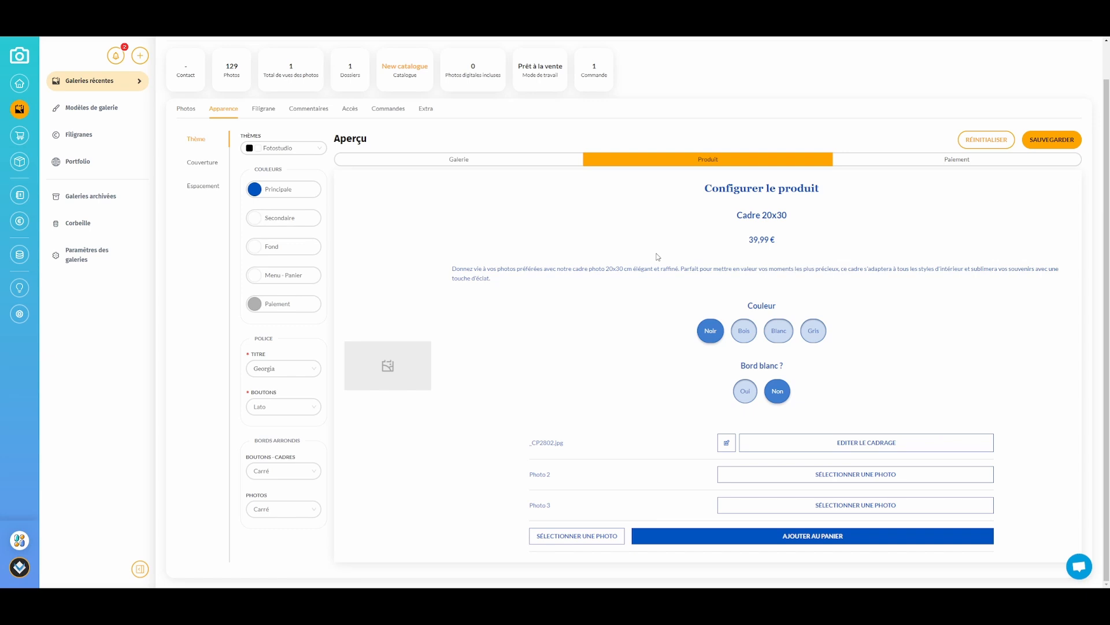
left_click(474, 161)
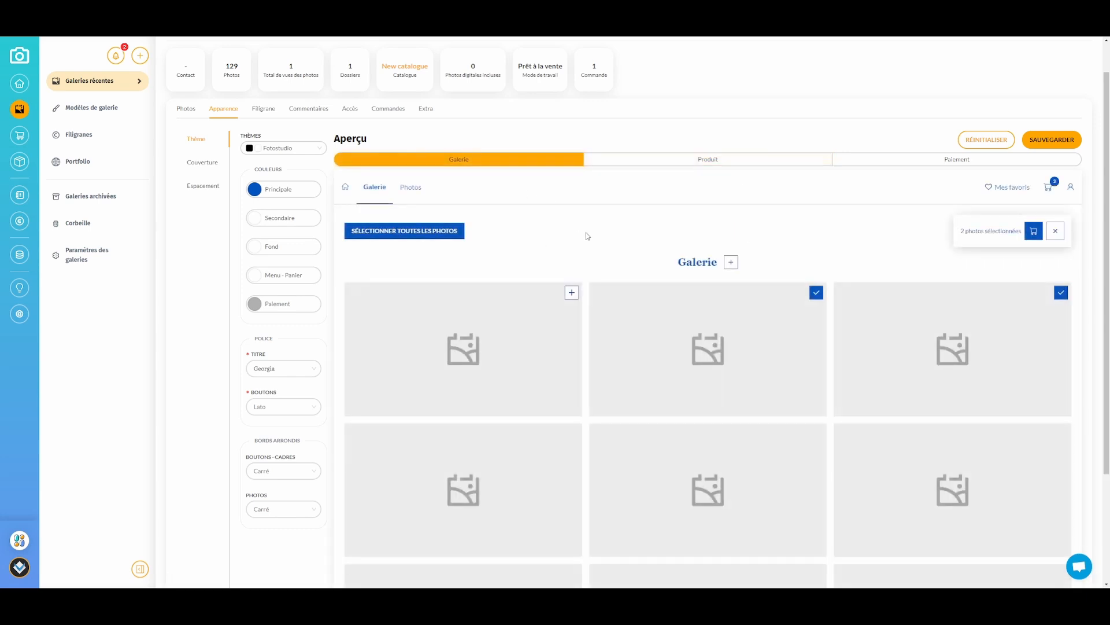
scroll(578, 237, "down", 2)
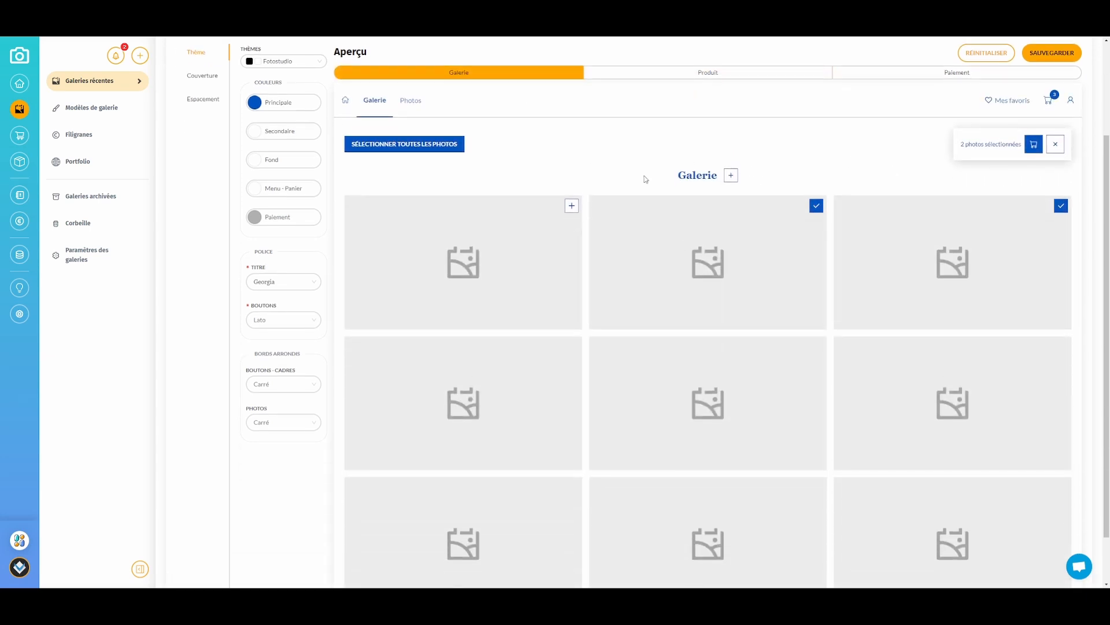
scroll(645, 179, "up", 3)
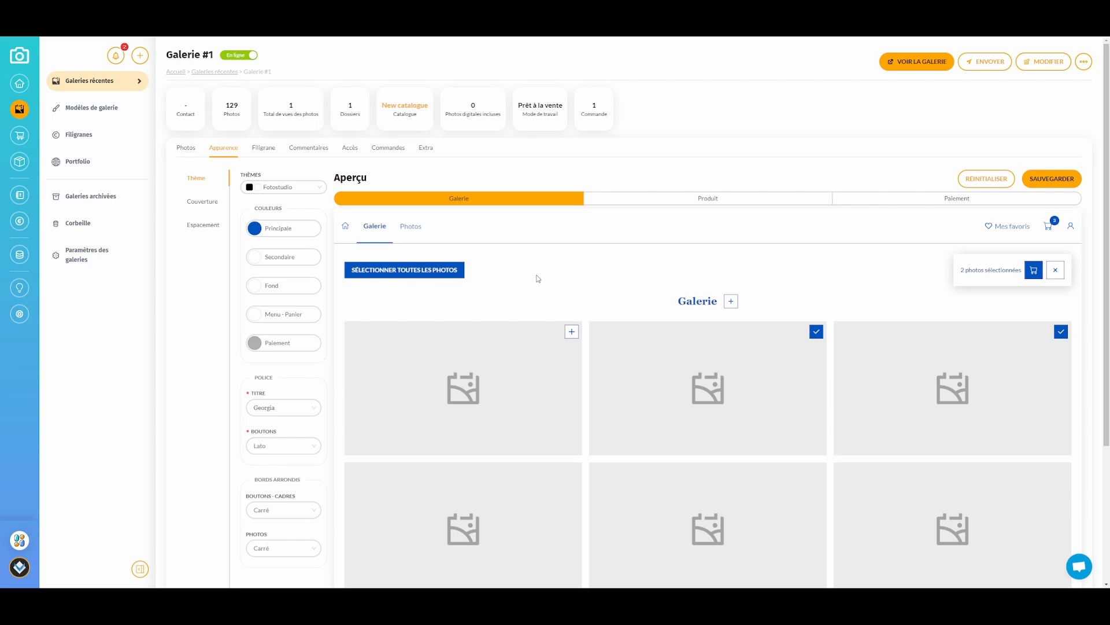
- Try a yellow hue for the theme's secondary colour and return it to white #FFFFFF
left_click(262, 259)
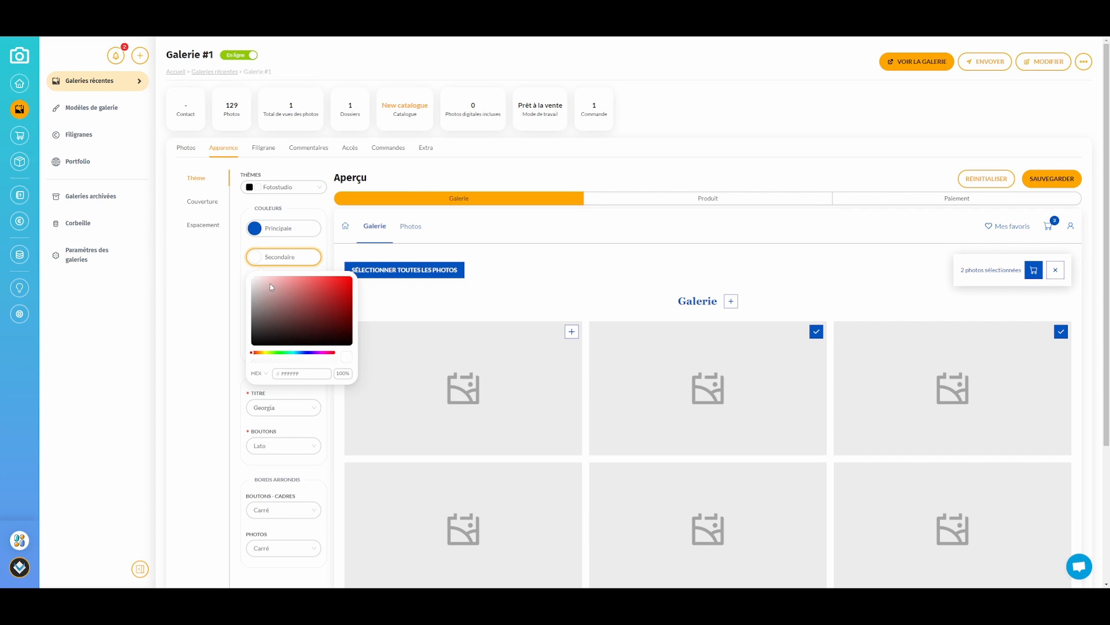
left_click_drag(254, 354, 263, 355)
left_click(299, 302)
left_click(343, 287)
mouse_move(343, 288)
left_mouse_down()
mouse_move(344, 276)
mouse_move(338, 309)
mouse_move(350, 316)
mouse_move(319, 296)
mouse_move(331, 295)
mouse_move(258, 333)
mouse_move(261, 312)
left_mouse_up()
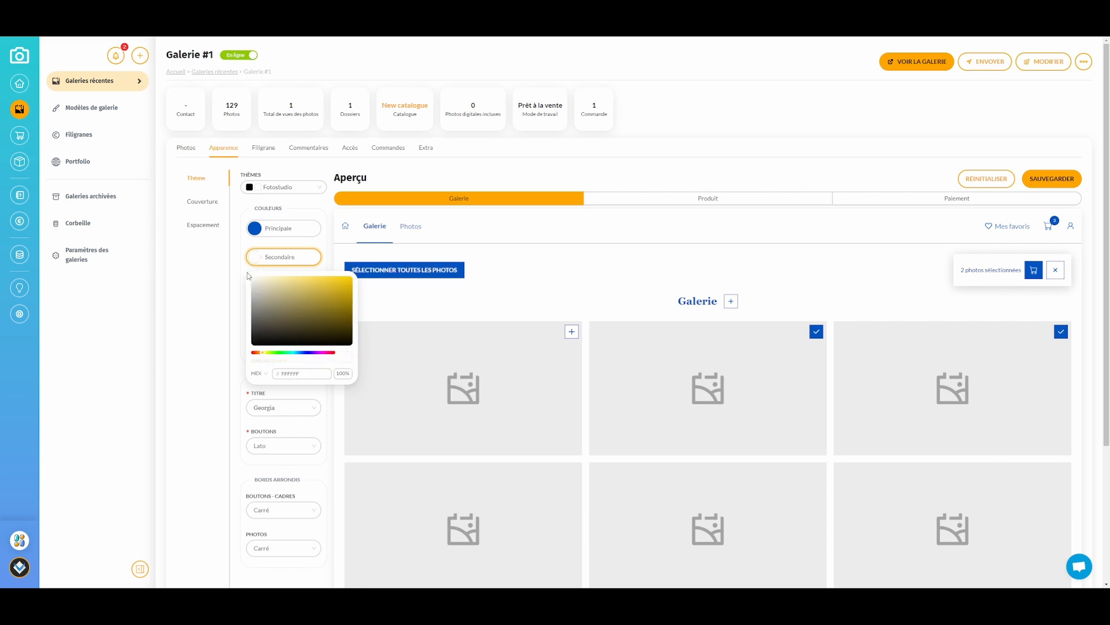
left_click(514, 161)
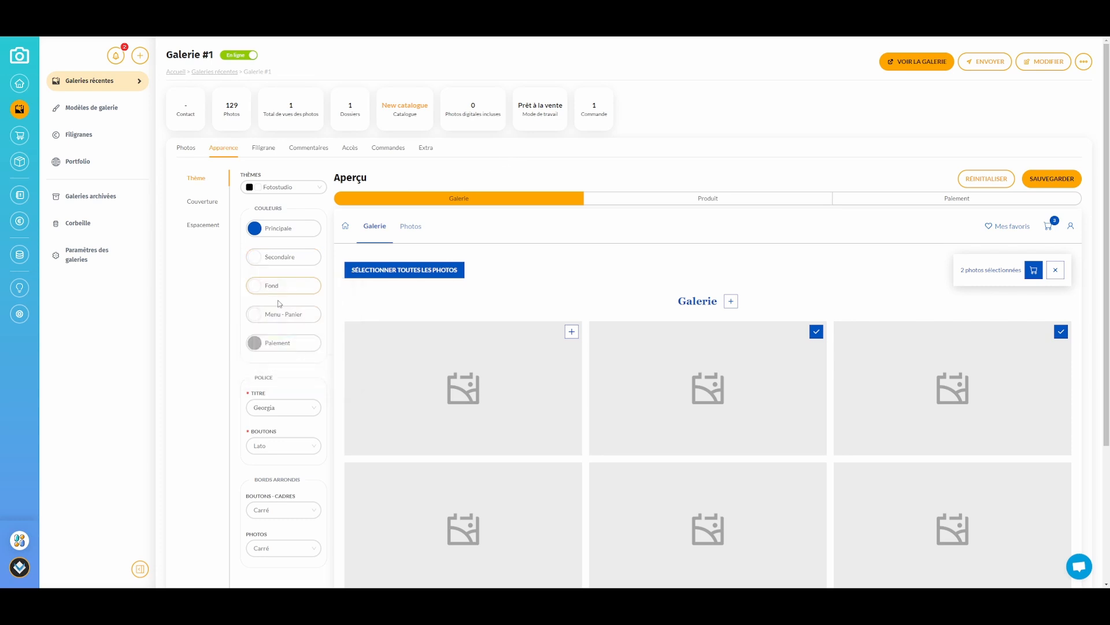
- Set the gallery background colour to light grey #F2F2F2 and check the menu and cart colour
left_click(273, 292)
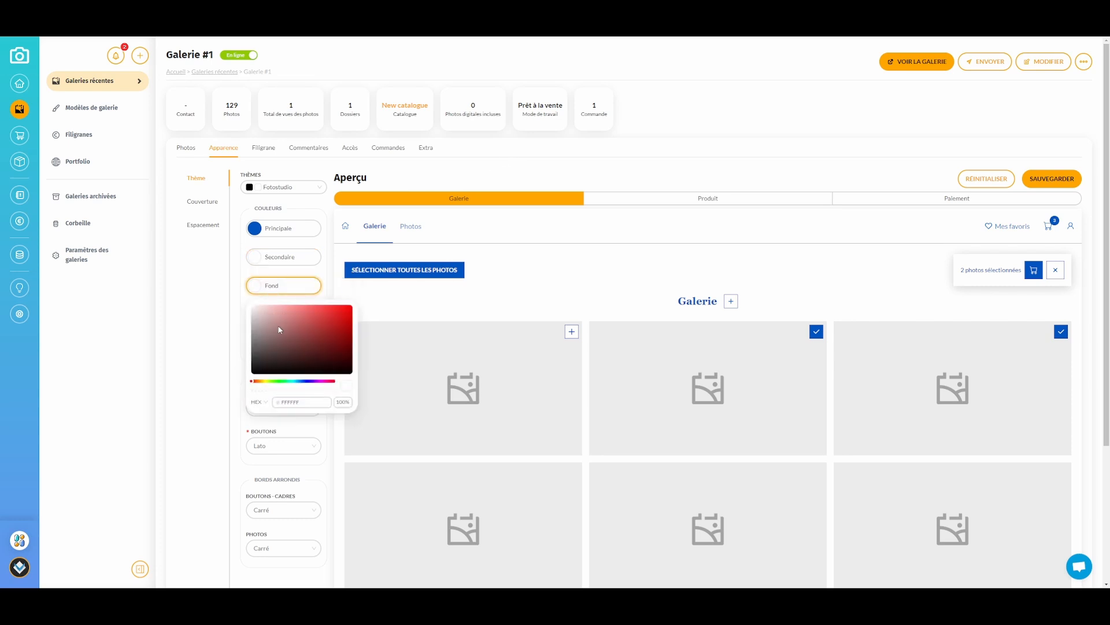
mouse_move(266, 313)
left_mouse_down()
mouse_move(274, 309)
mouse_move(248, 311)
left_mouse_up()
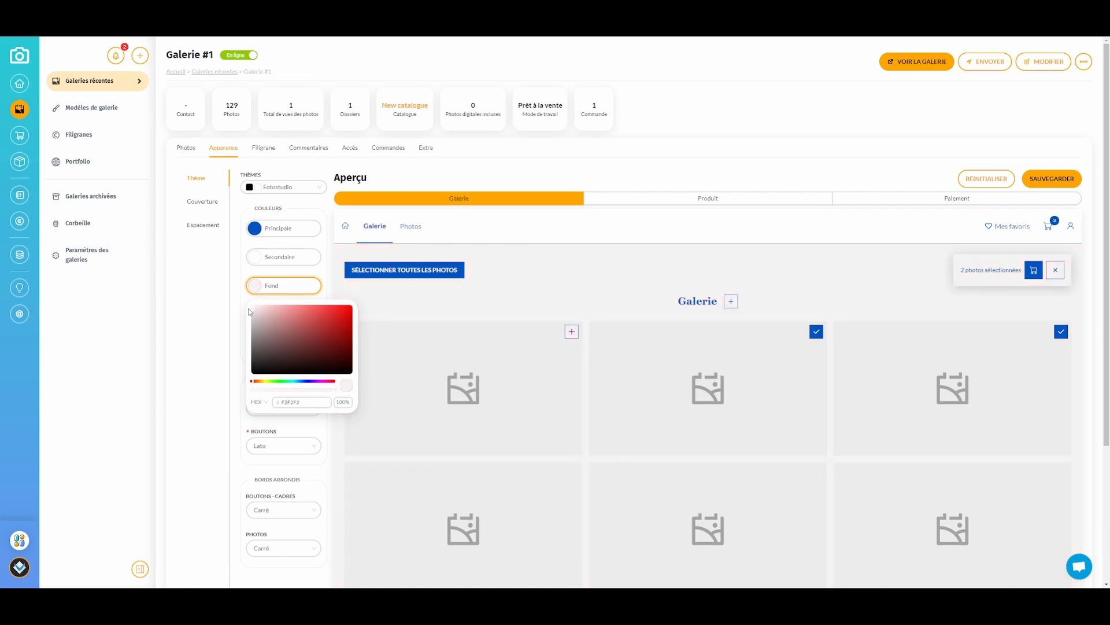
left_click(456, 173)
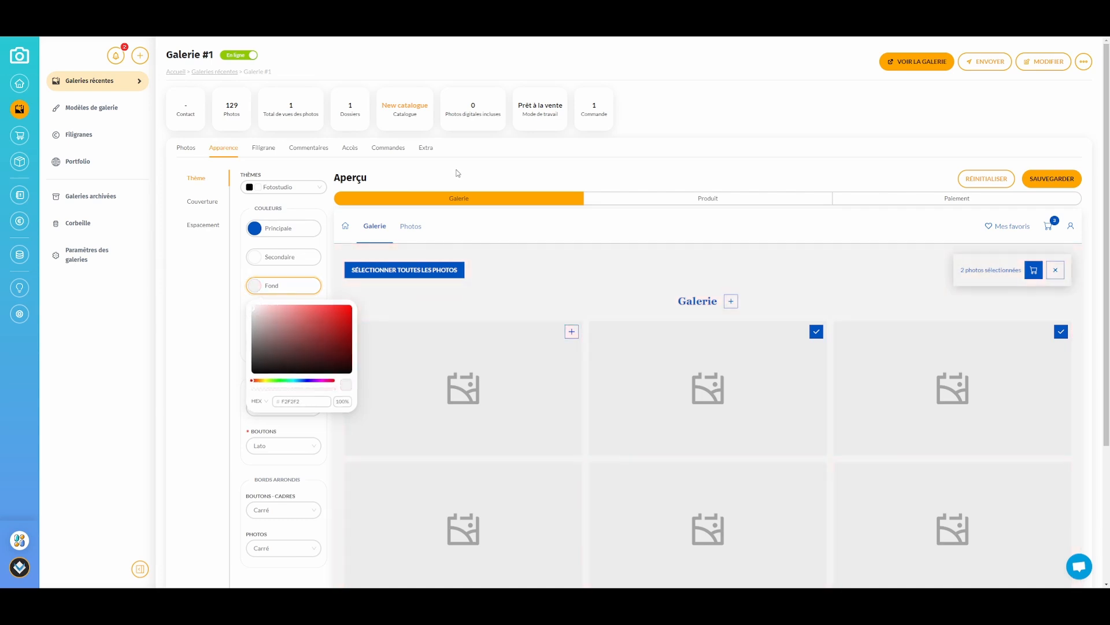
left_click(271, 317)
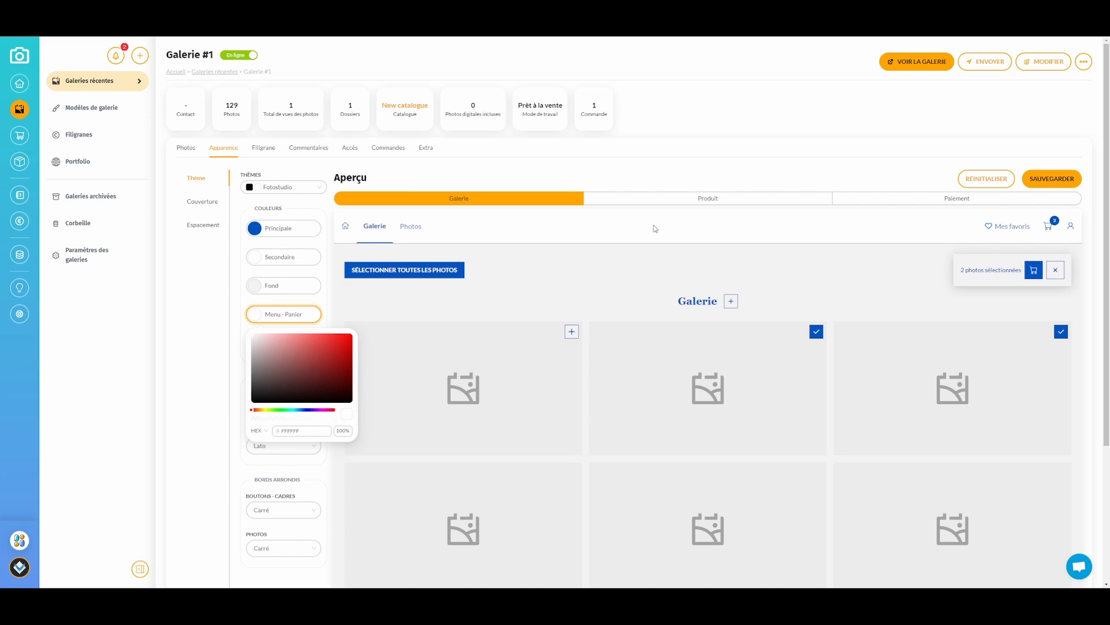
left_click(205, 345)
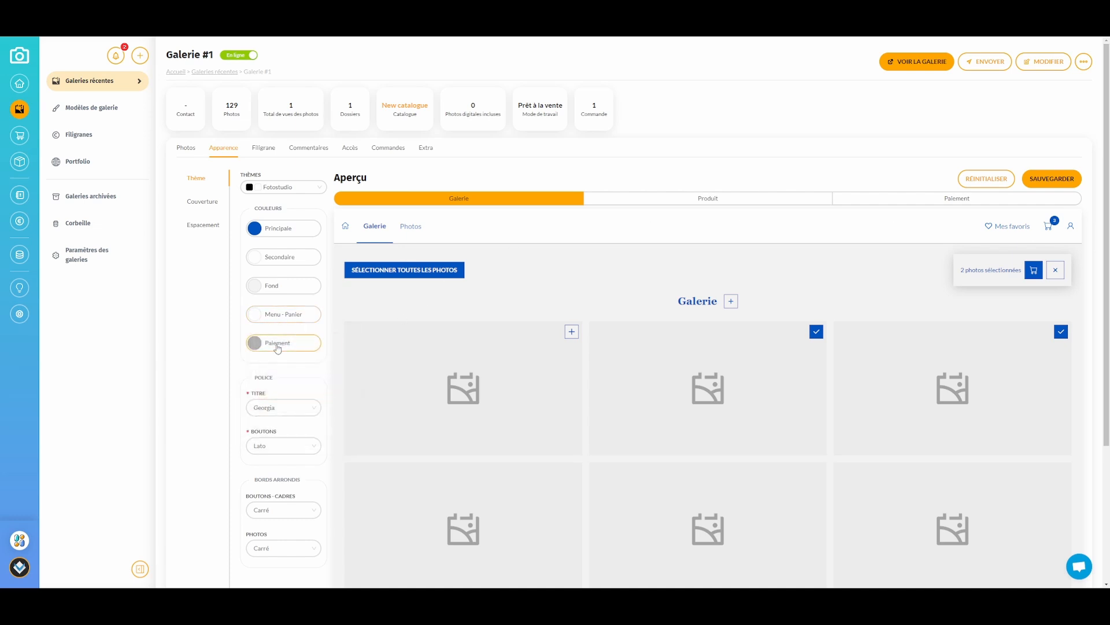
- Show the payment preview and darken the payment colour to dark grey
left_click(878, 202)
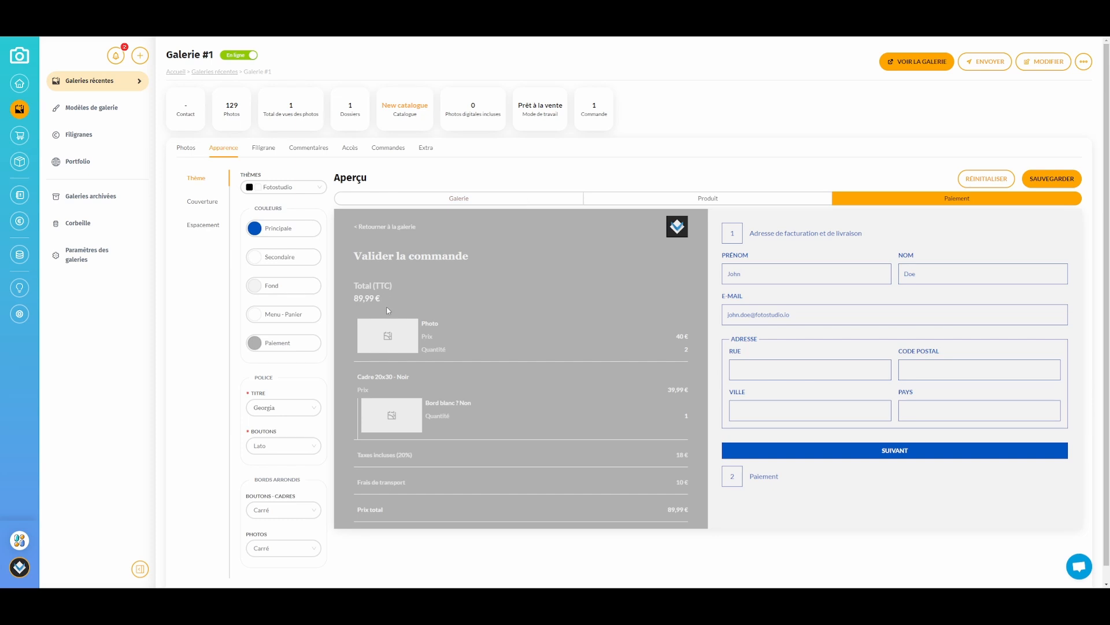
left_click(273, 347)
left_click_drag(253, 376, 241, 406)
left_click(601, 179)
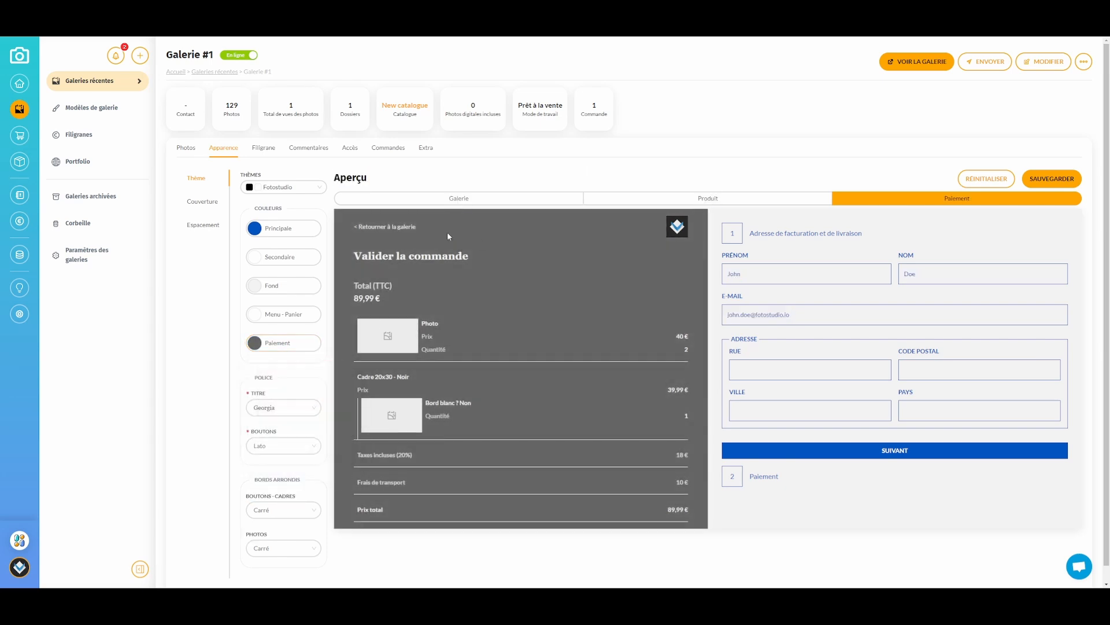
- Return to the gallery preview, try Moyen corners for buttons and frames, and set them to Arrondi
scroll(213, 356, "down", 1)
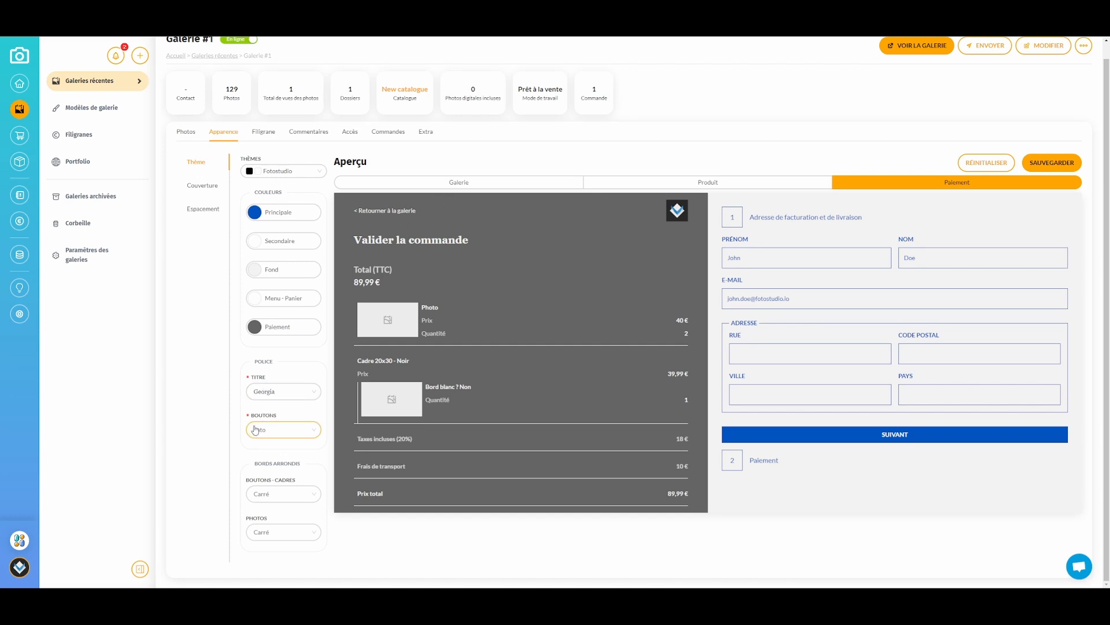
left_click(444, 183)
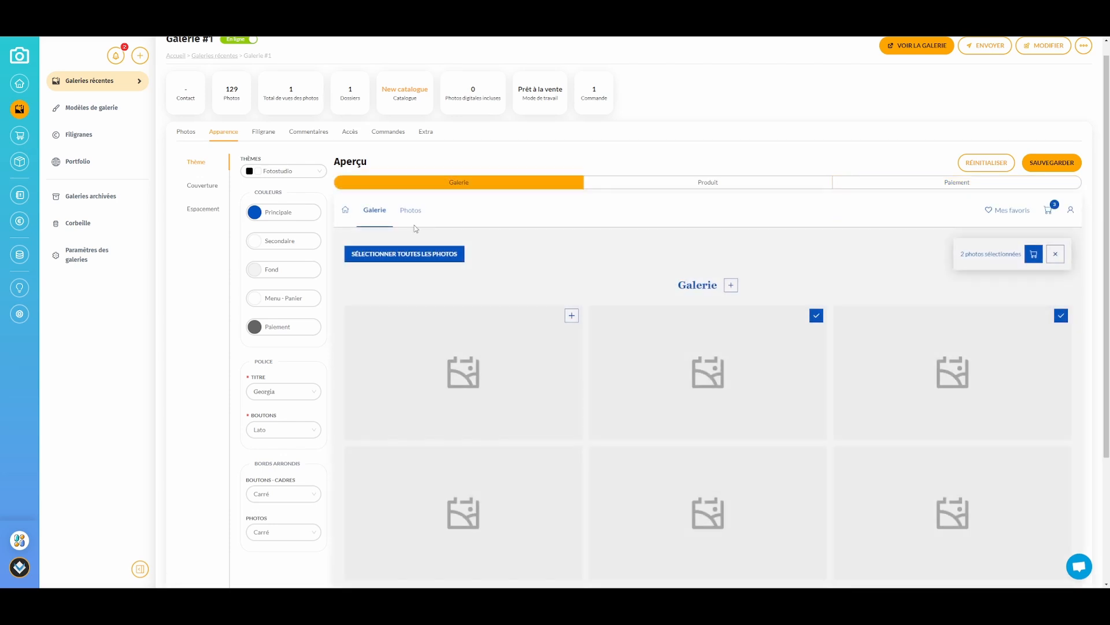
scroll(272, 417, "down", 3)
scroll(233, 395, "up", 4)
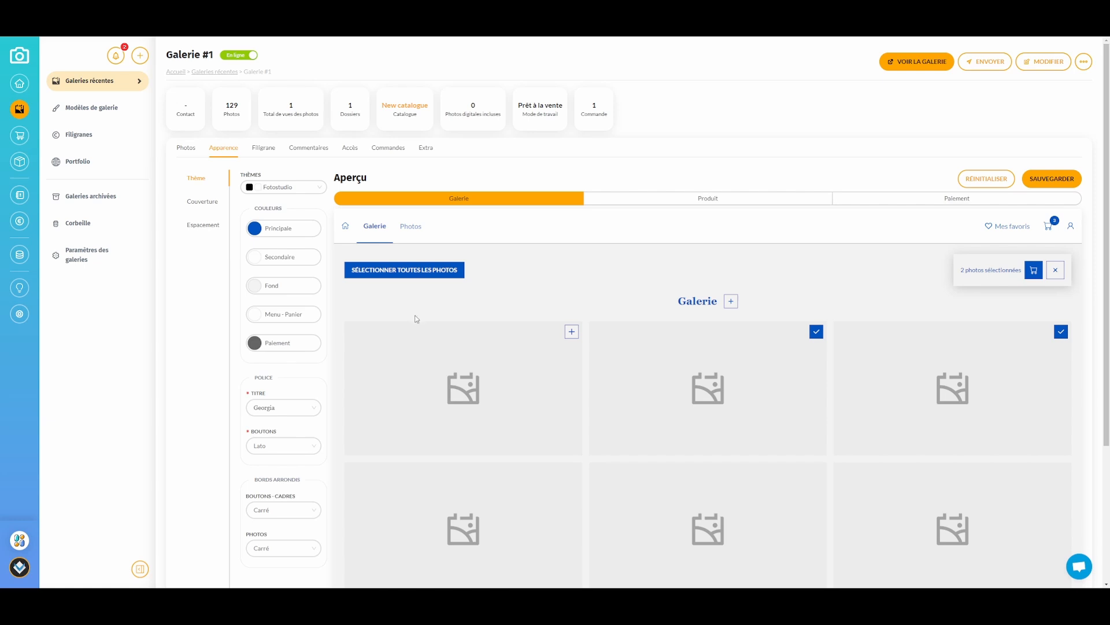
scroll(276, 433, "down", 2)
left_click(288, 426)
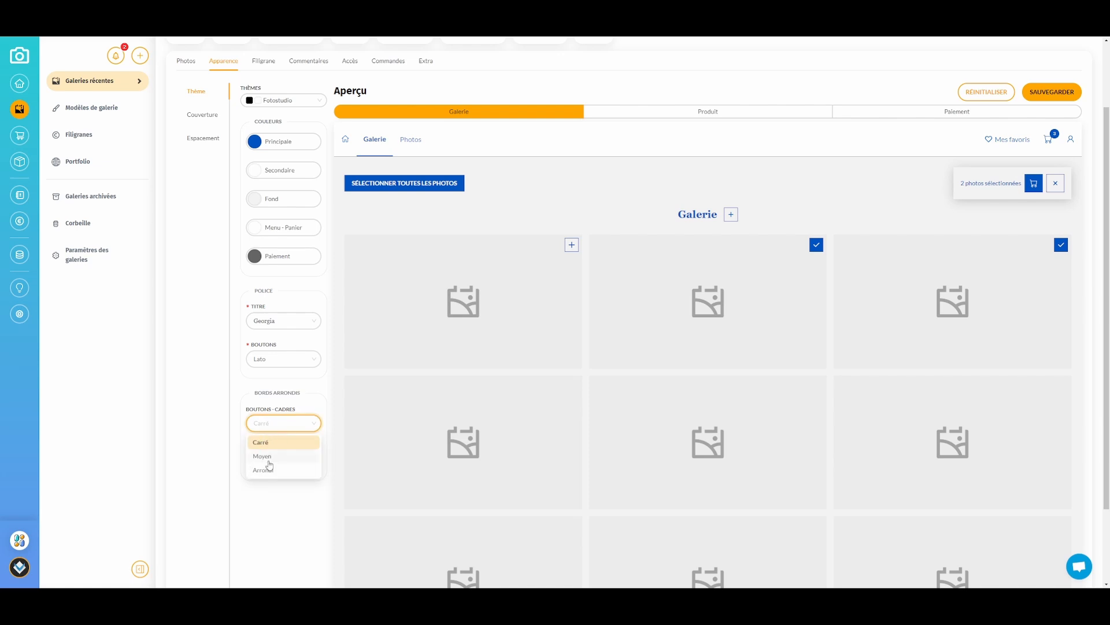
left_click(274, 455)
left_click(283, 423)
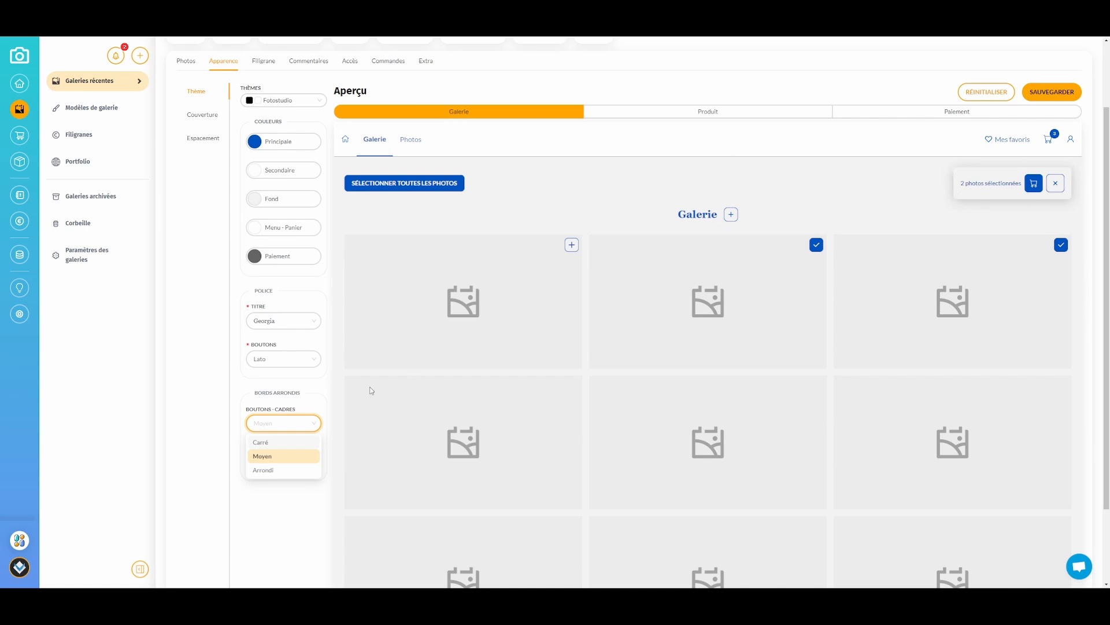
left_click(279, 472)
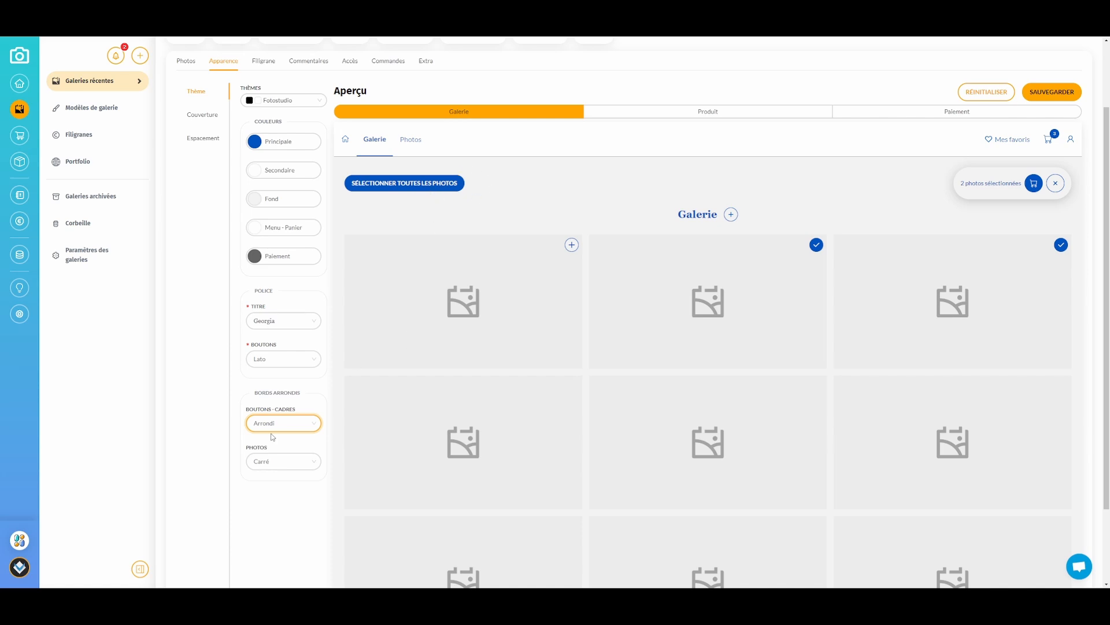
- Set the rounded corners of the photos to Grand
scroll(231, 413, "down", 1)
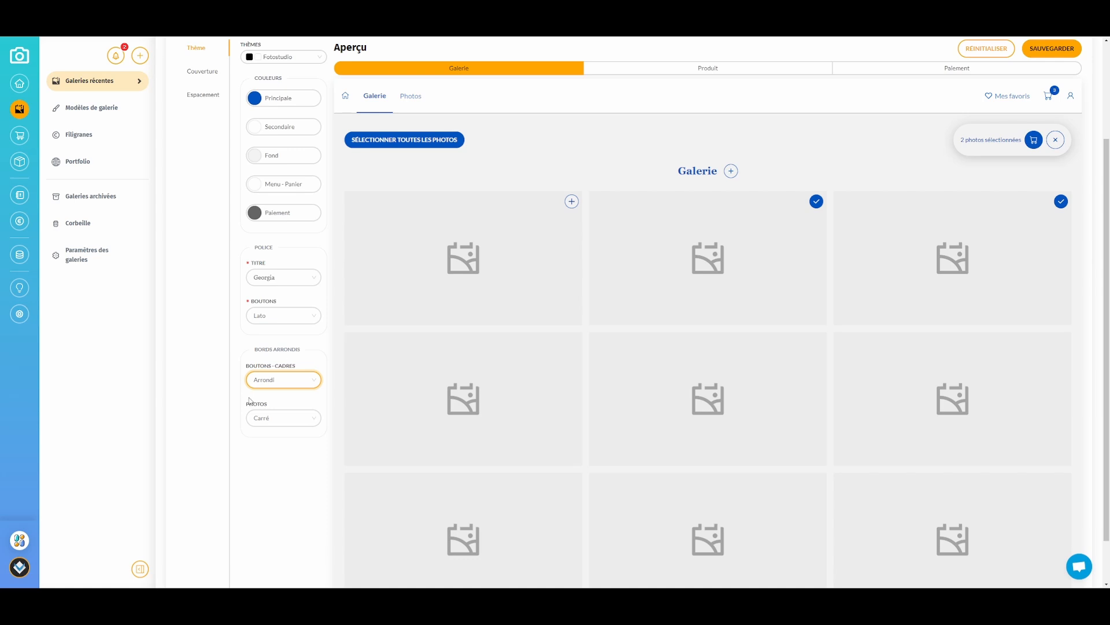
left_click(272, 417)
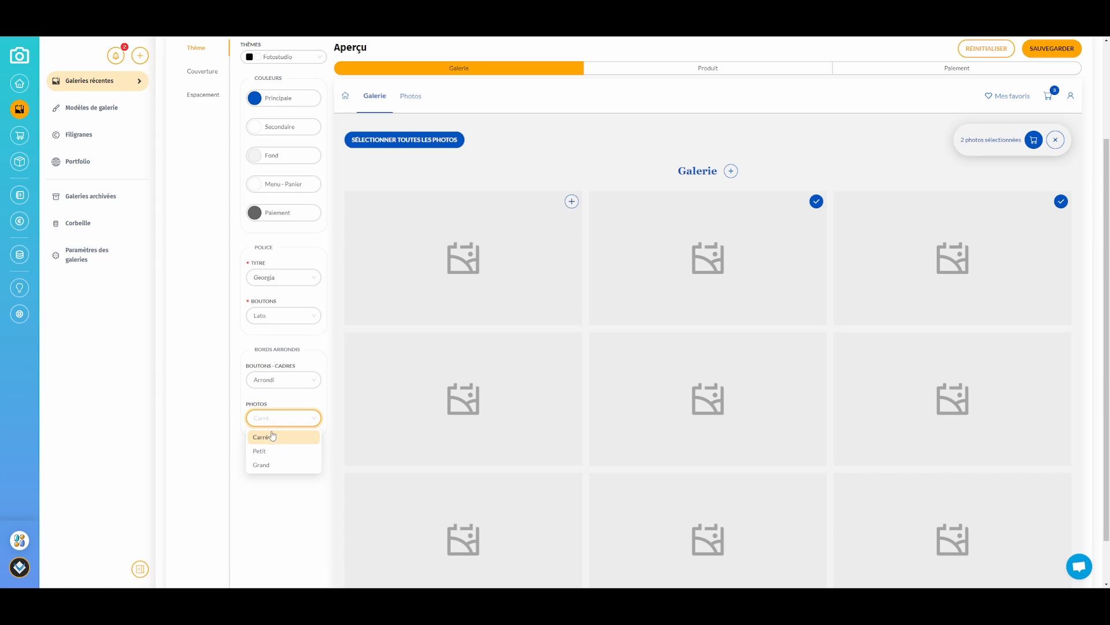
left_click(266, 466)
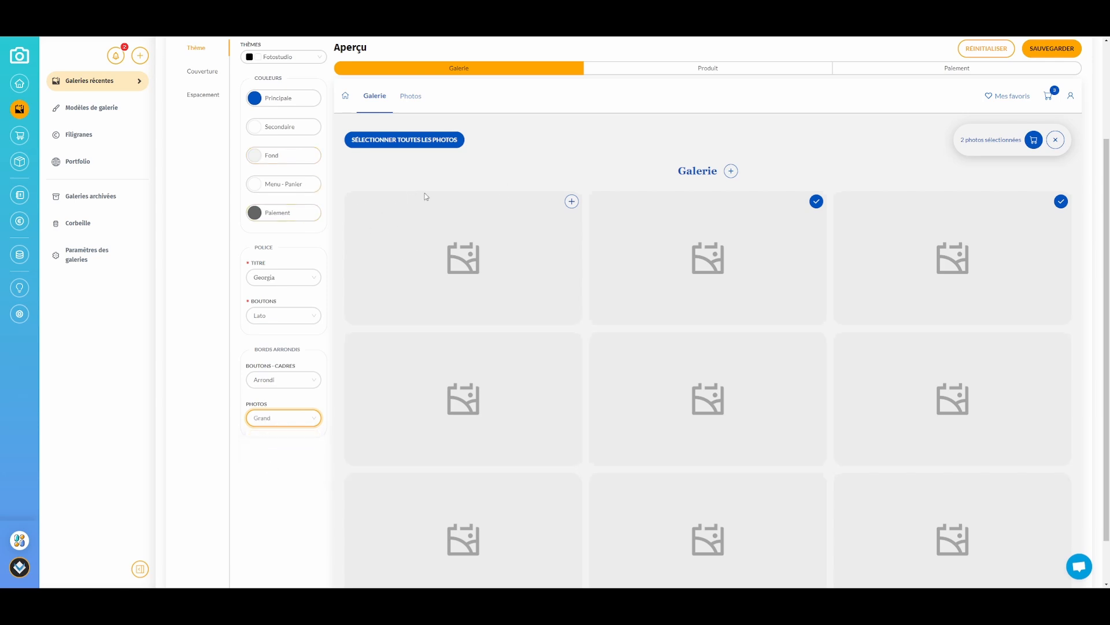
- Darken the gallery background colour from the colour picker to a medium grey
left_click(282, 162)
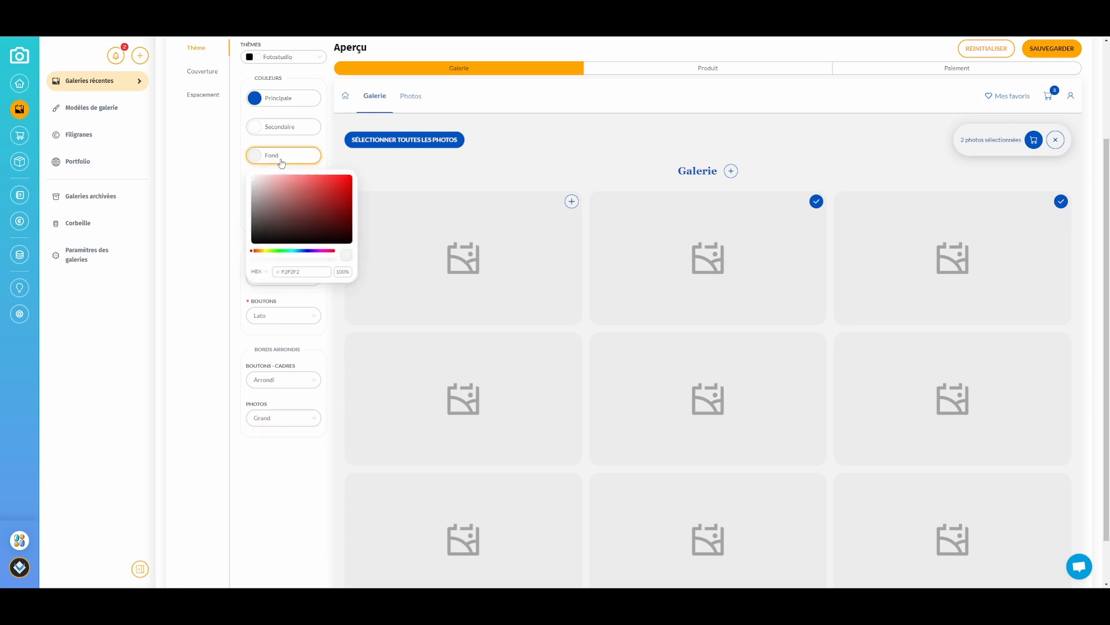
left_click_drag(259, 180, 249, 195)
left_click(573, 91)
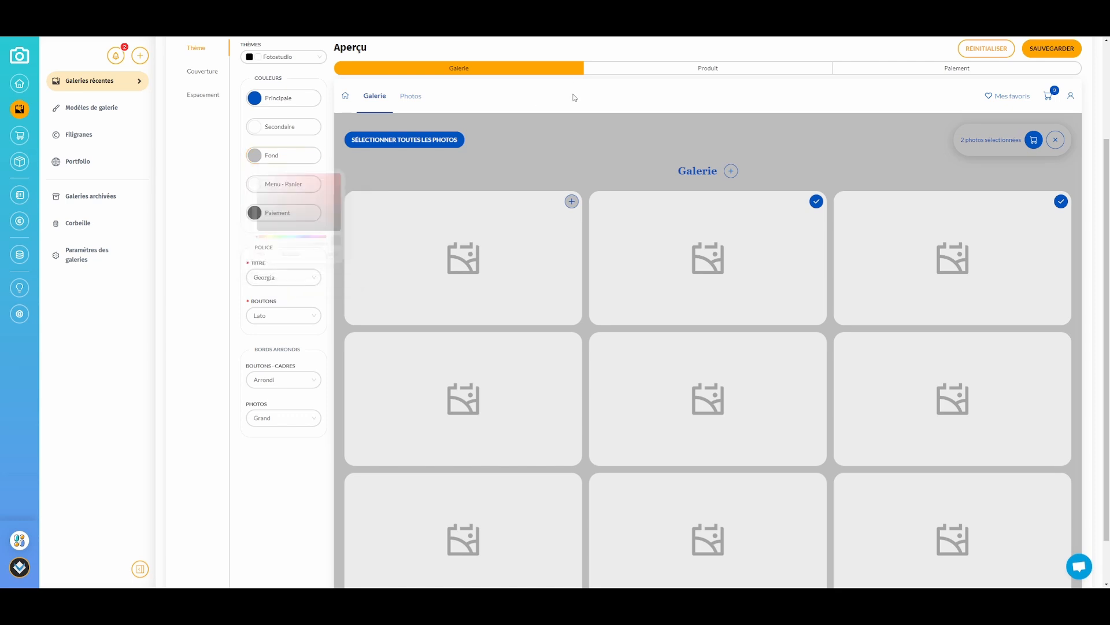
- Set the rounded corners of the photos to Carré and save the appearance settings
scroll(439, 255, "up", 2)
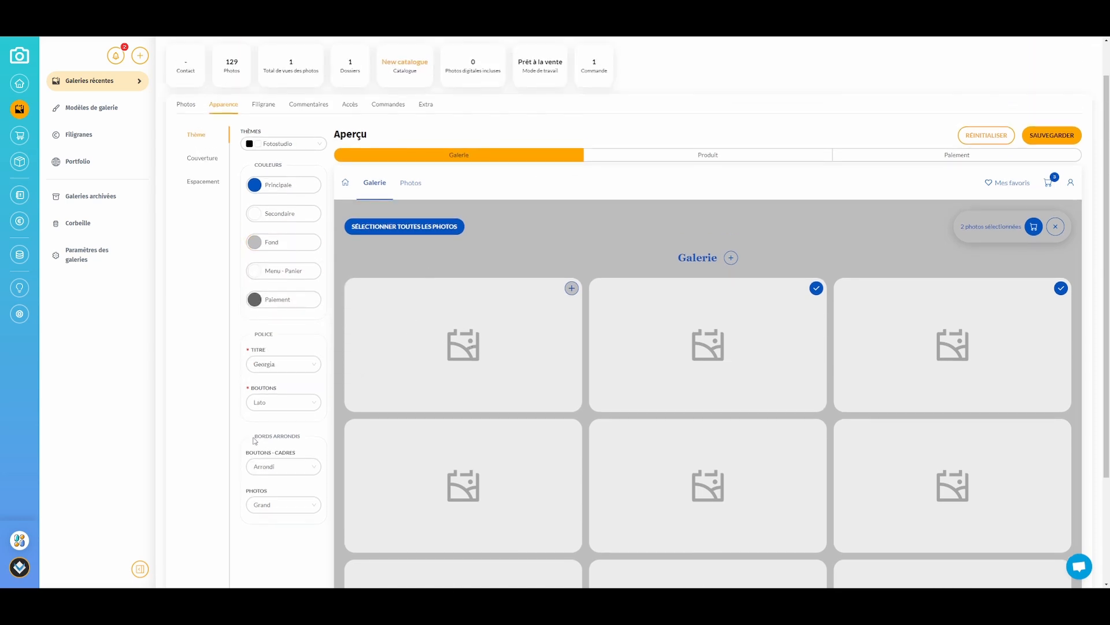
left_click(269, 505)
left_click(261, 538)
left_click(279, 509)
left_click(260, 523)
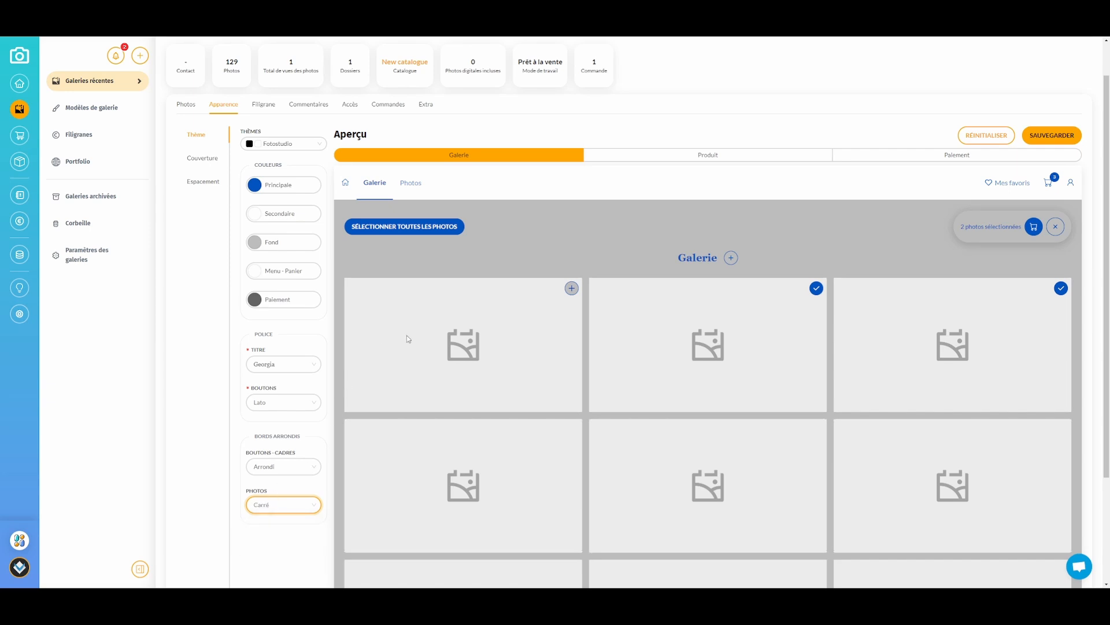
left_click(1055, 138)
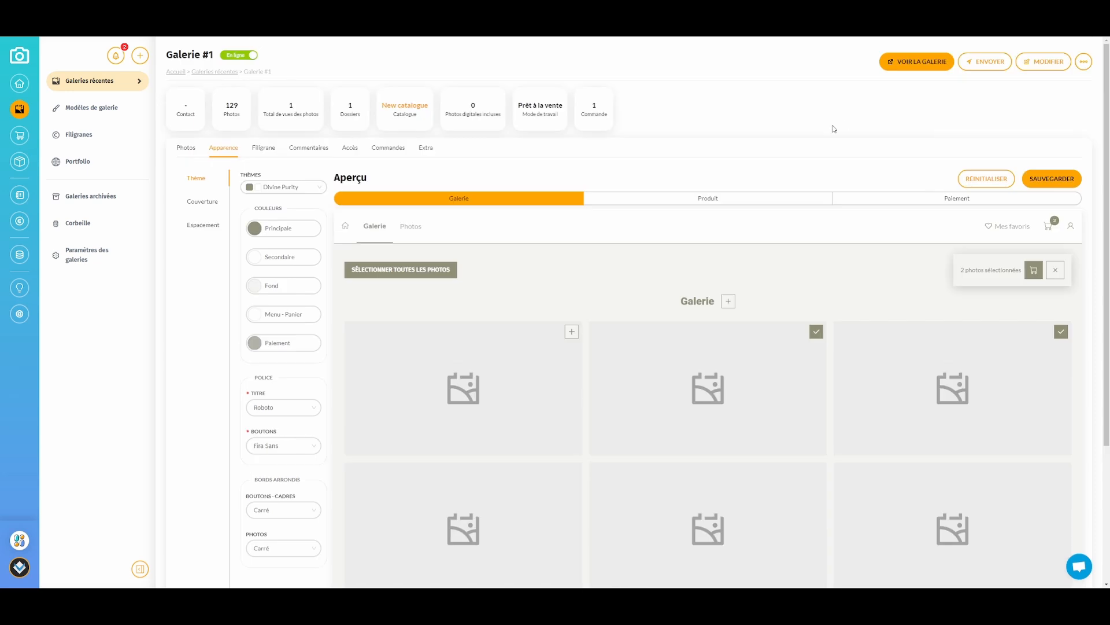
- Preview the First Edition theme, return to the Divine Purity theme and save it
left_click(296, 188)
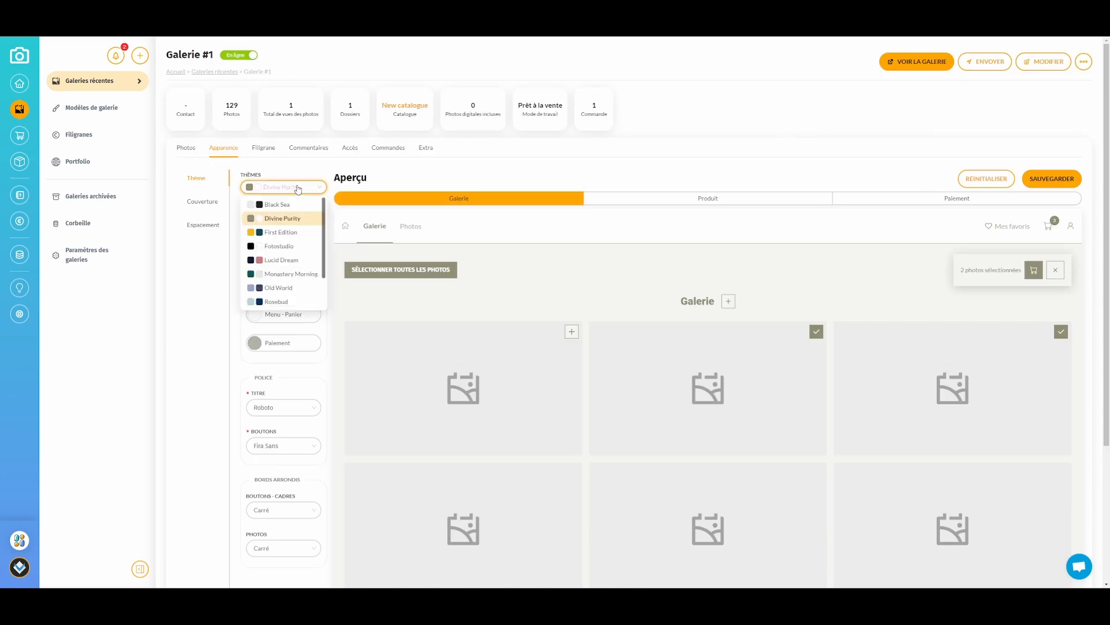
left_click(277, 235)
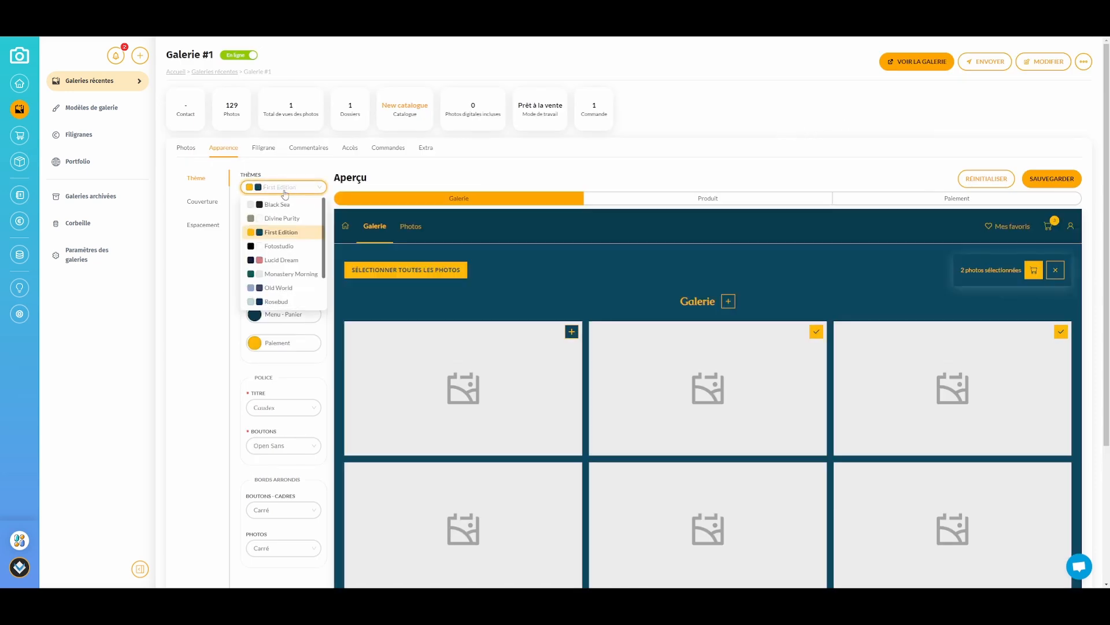
left_click(282, 218)
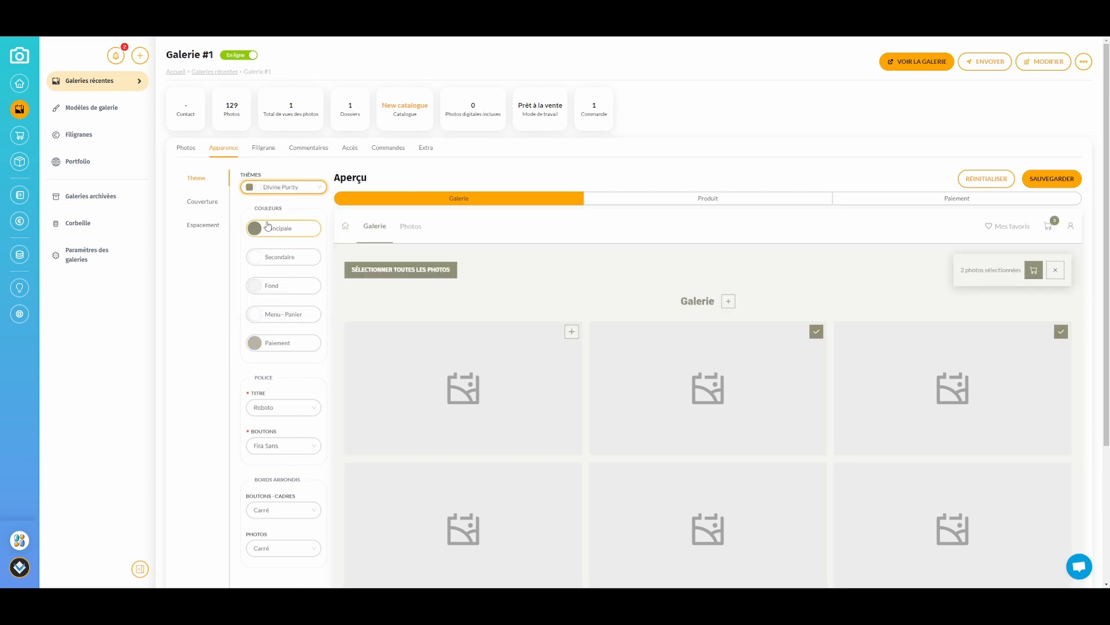
left_click(1035, 183)
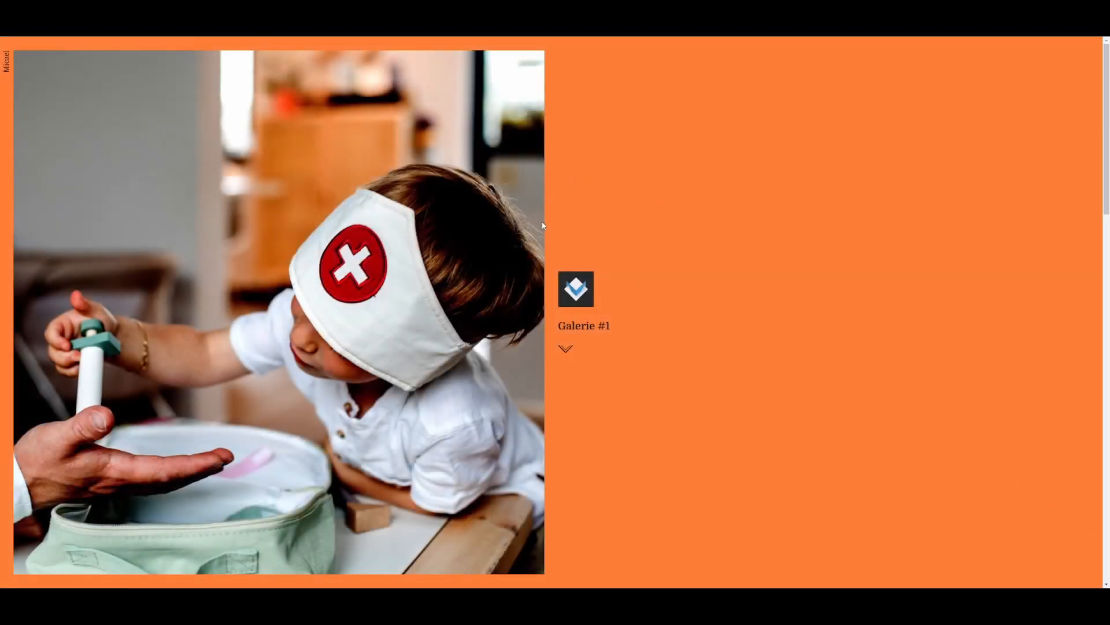
- Check the new theme on the photo grid of the client gallery and in its open cart, closing the cart again
scroll(601, 166, "down", 10)
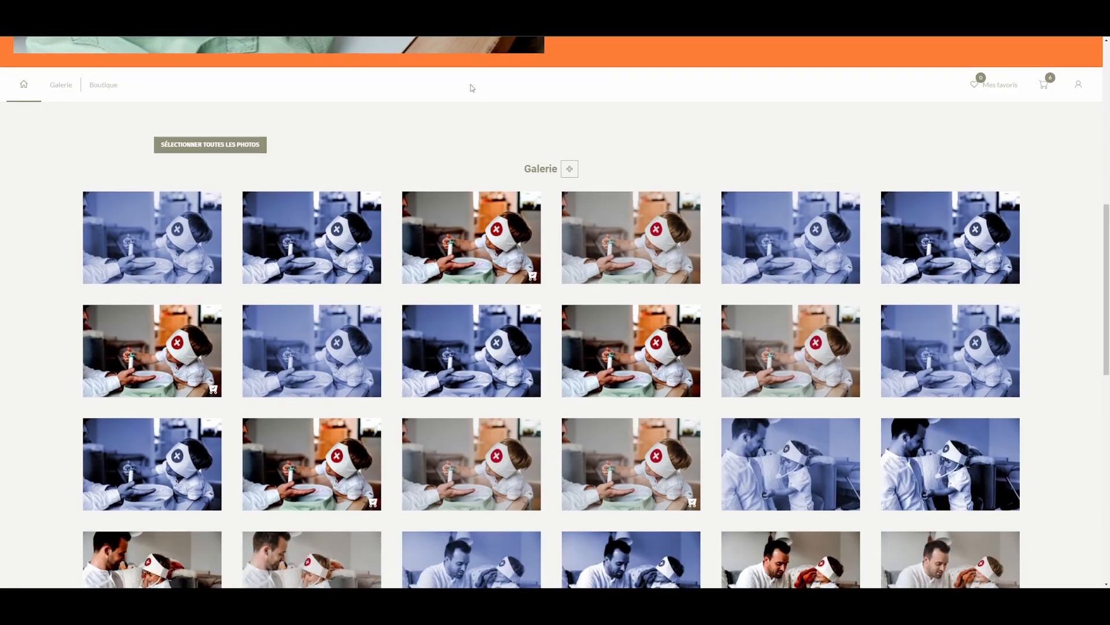
scroll(486, 97, "up", 2)
left_click(1046, 93)
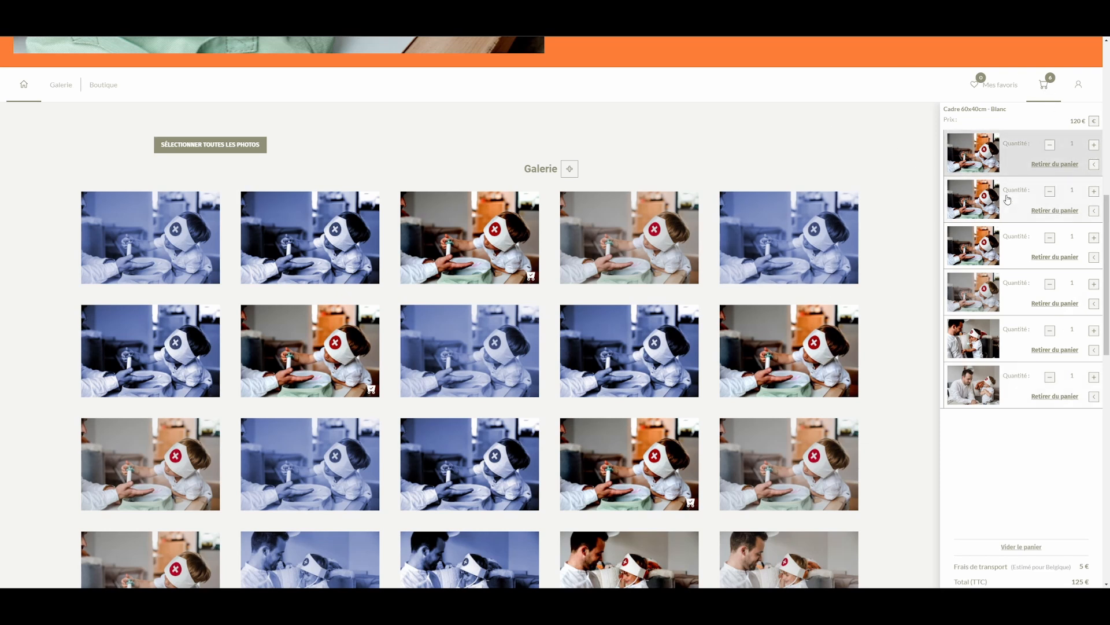
left_click(1043, 85)
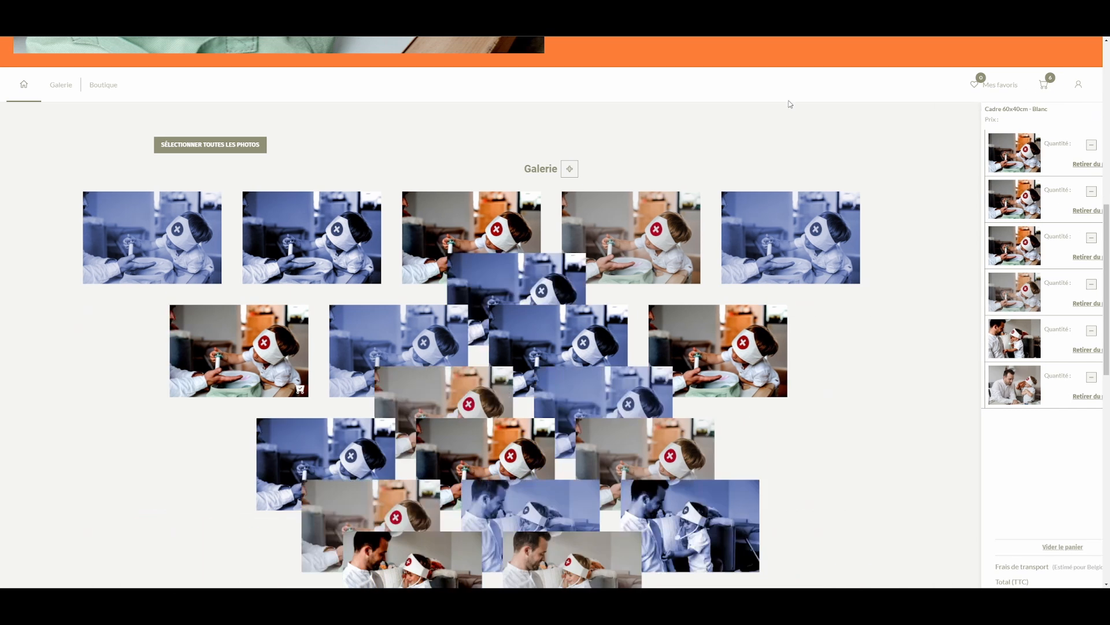
- View the first photo's Cadre 60x40cm configuration in the new theme and close it without adding anything to the cart
left_click(200, 277)
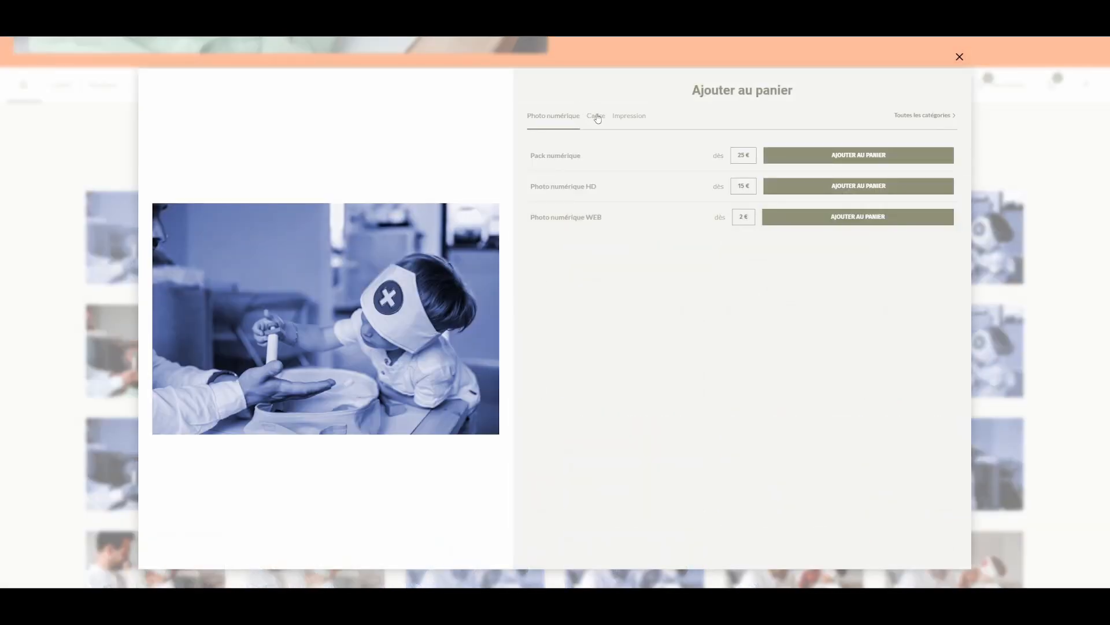
left_click(596, 117)
left_click(595, 180)
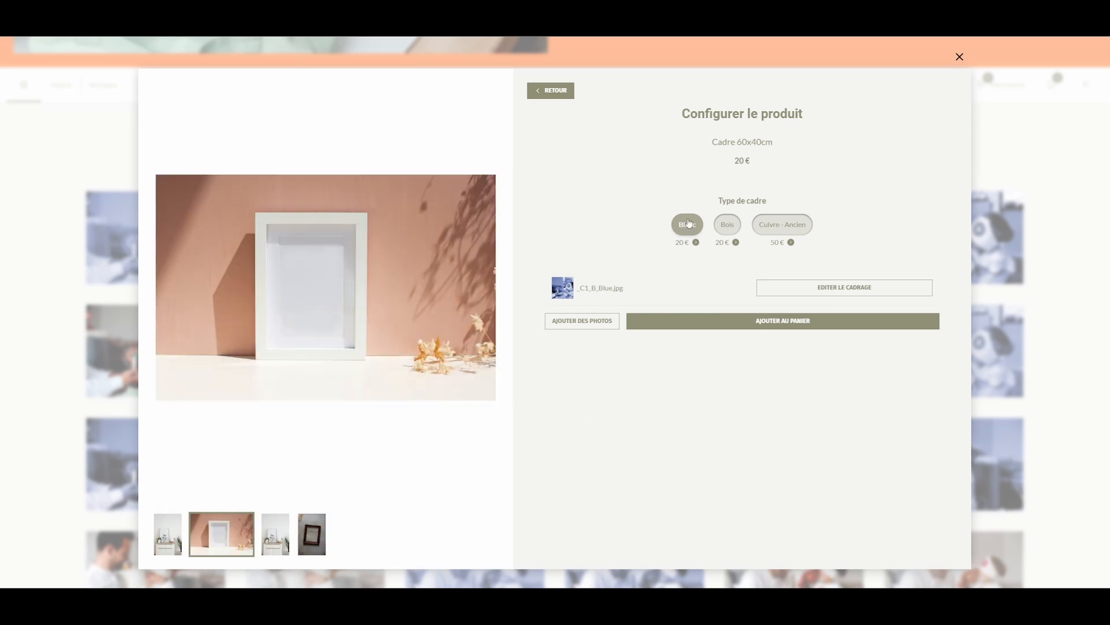
left_click(959, 56)
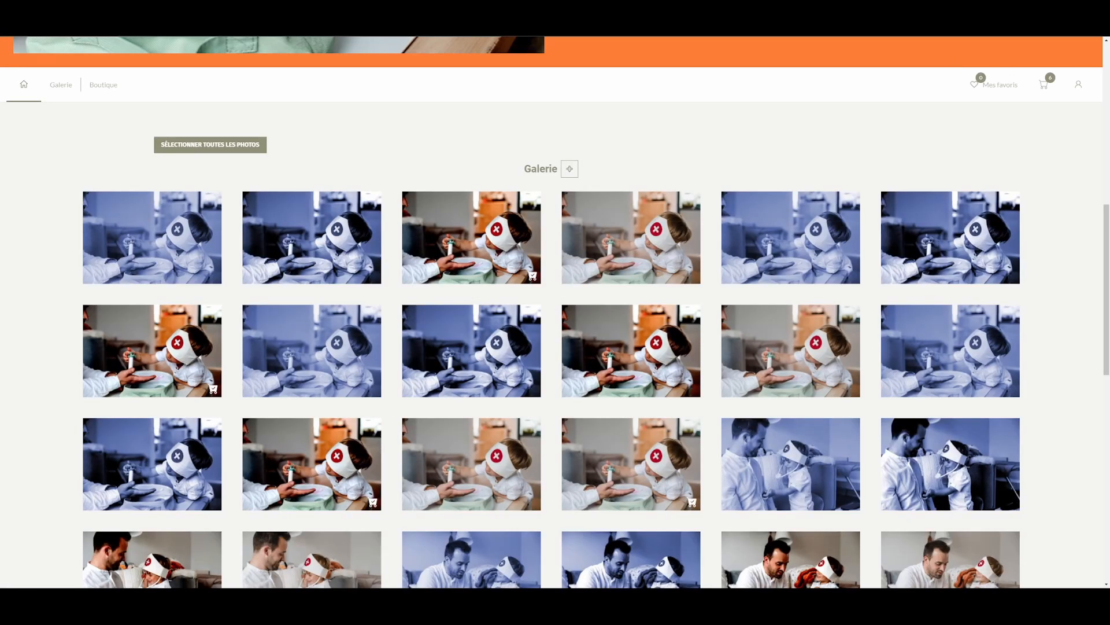
- Compare the client gallery's cover background with the theme colours of the photo section below it
scroll(365, 170, "up", 8)
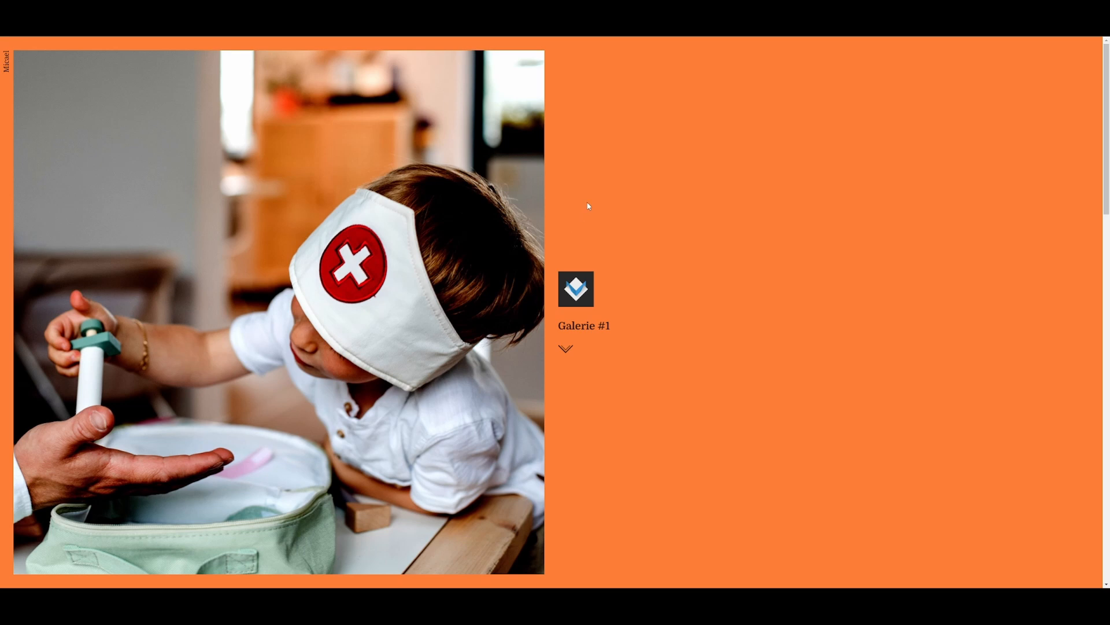
scroll(660, 198, "down", 5)
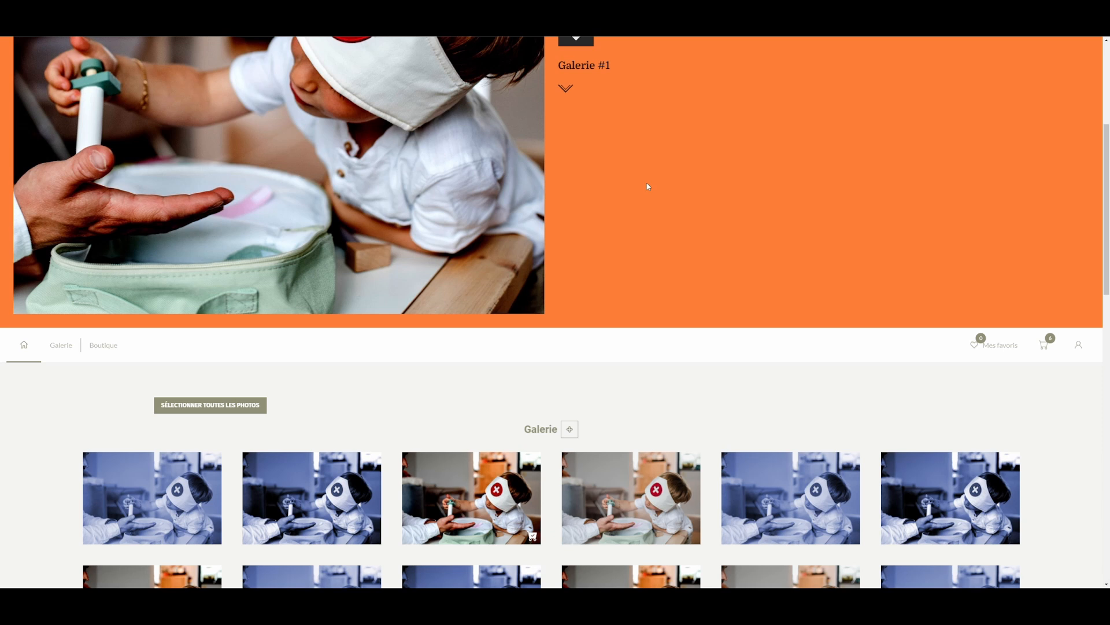
scroll(577, 114, "down", 4)
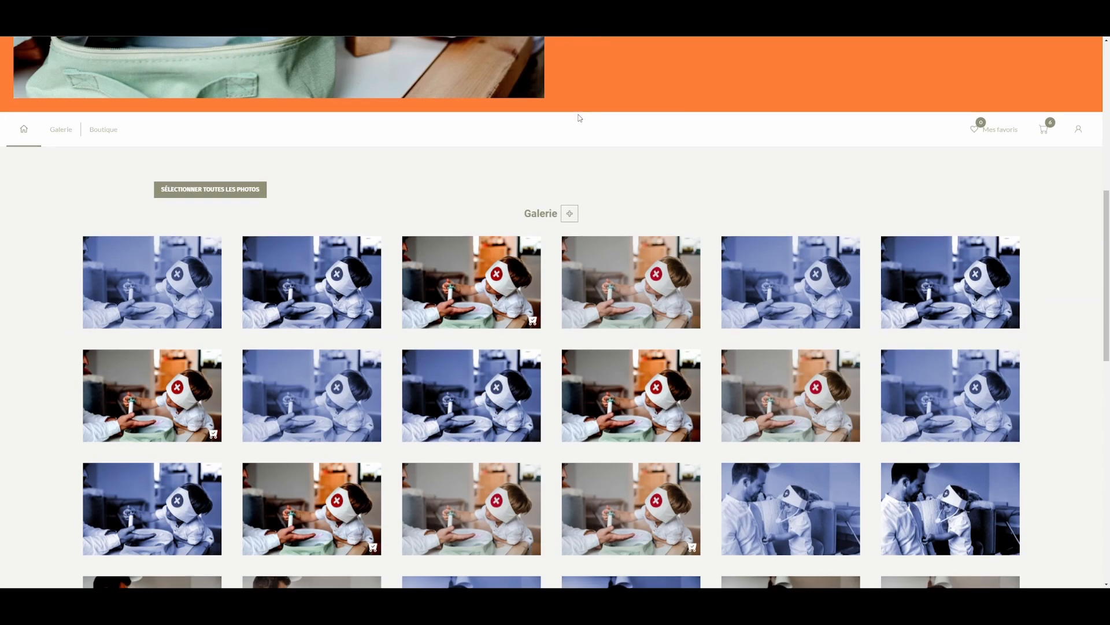
scroll(582, 111, "up", 9)
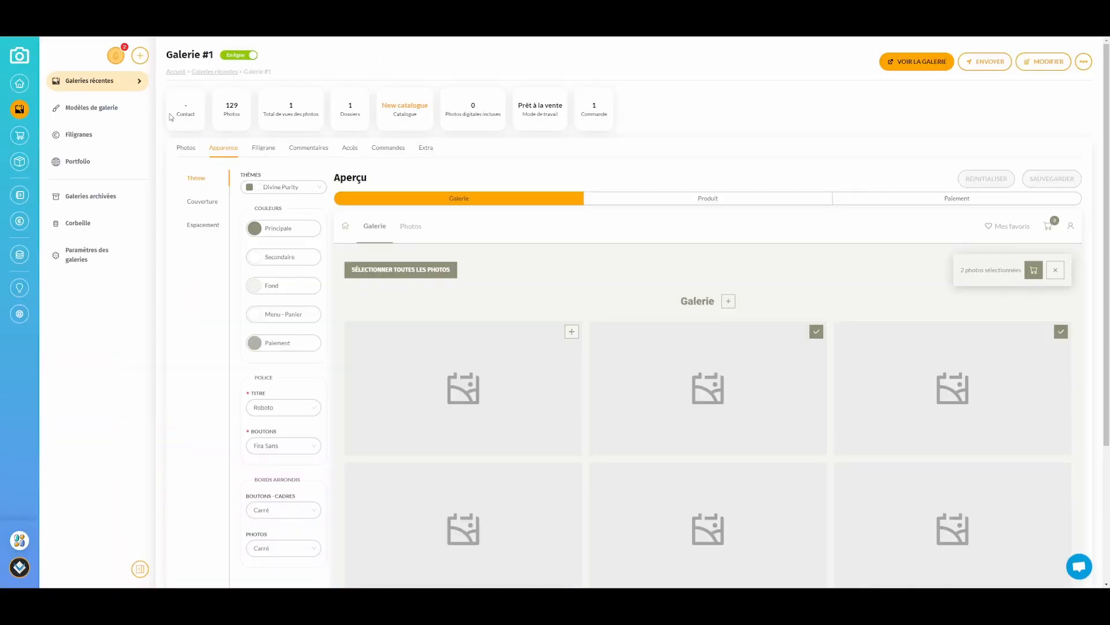
- In the Couverture settings, set the cover background to the theme's olive colour #909076 and update the cover
left_click(198, 205)
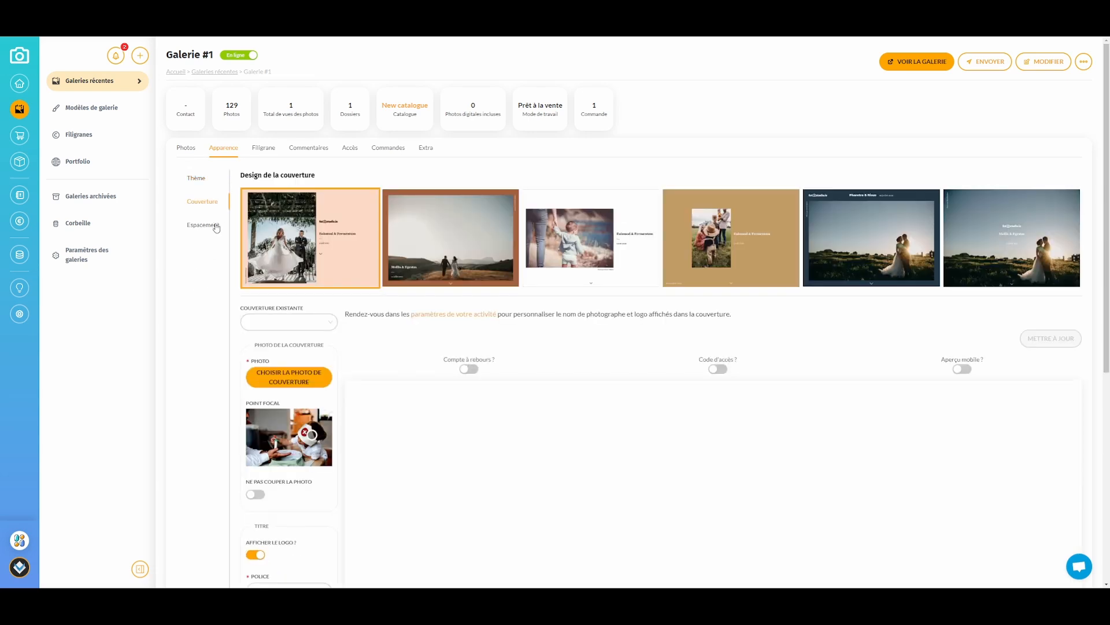
scroll(231, 193, "down", 6)
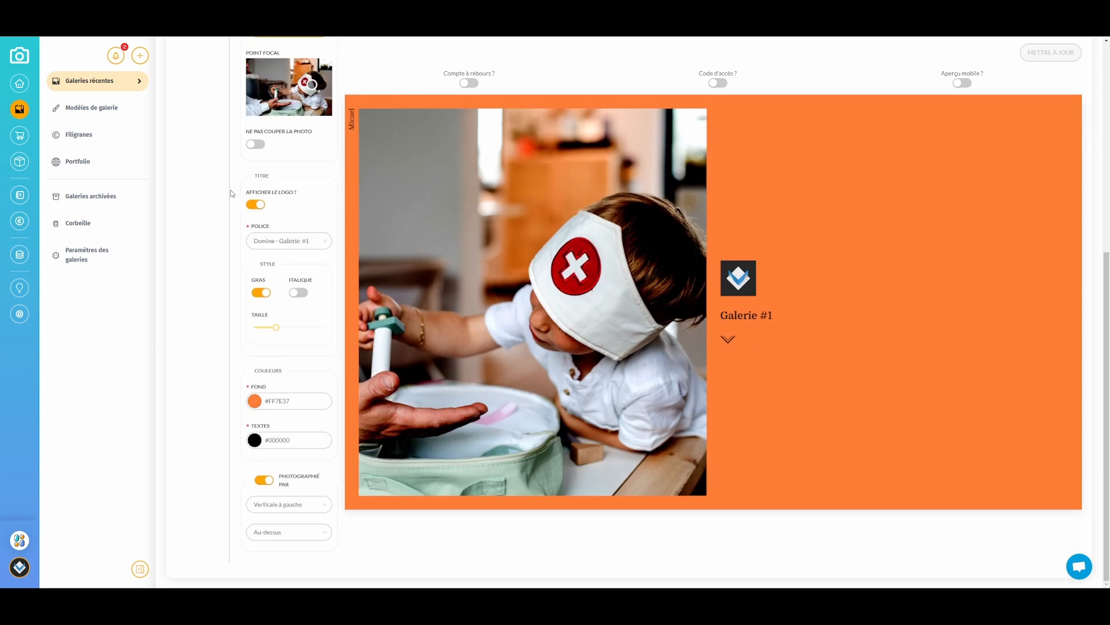
left_click(264, 403)
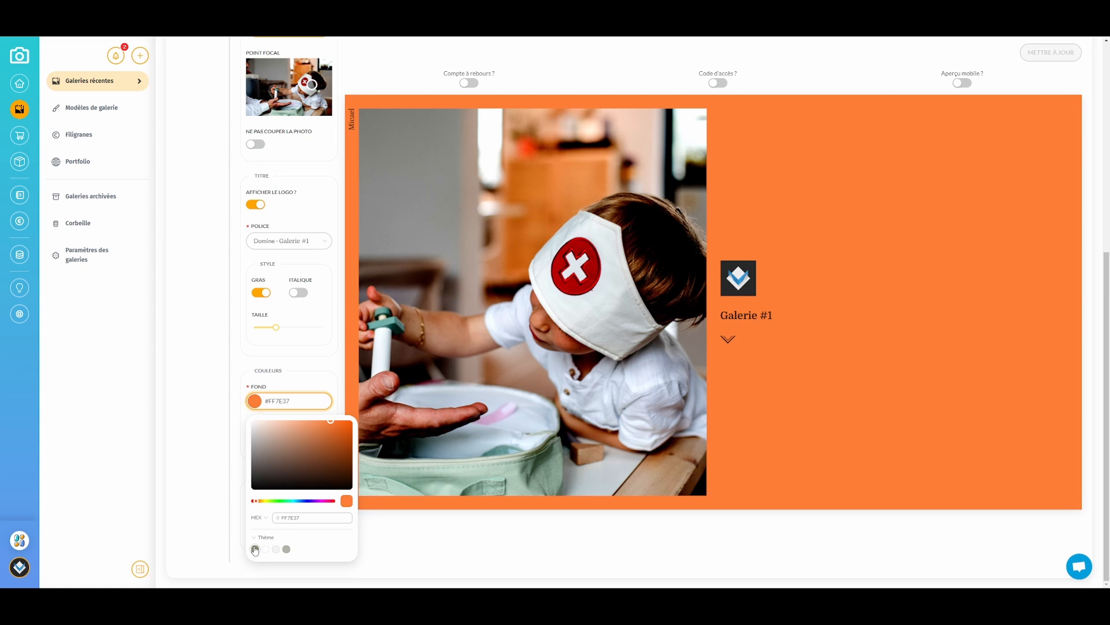
left_click(255, 549)
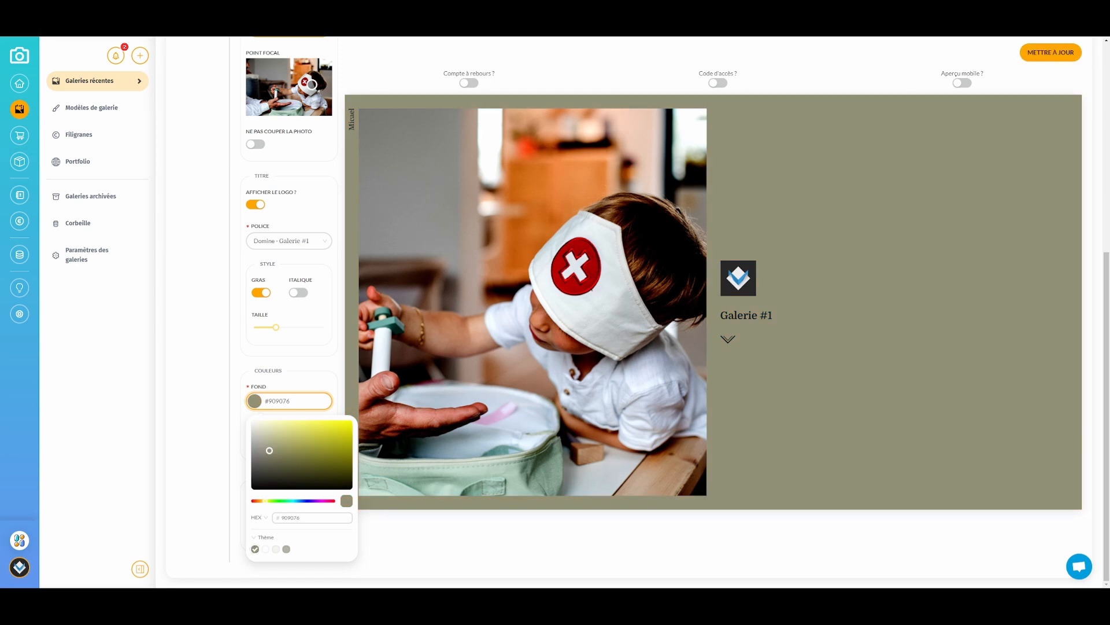
left_click(1035, 54)
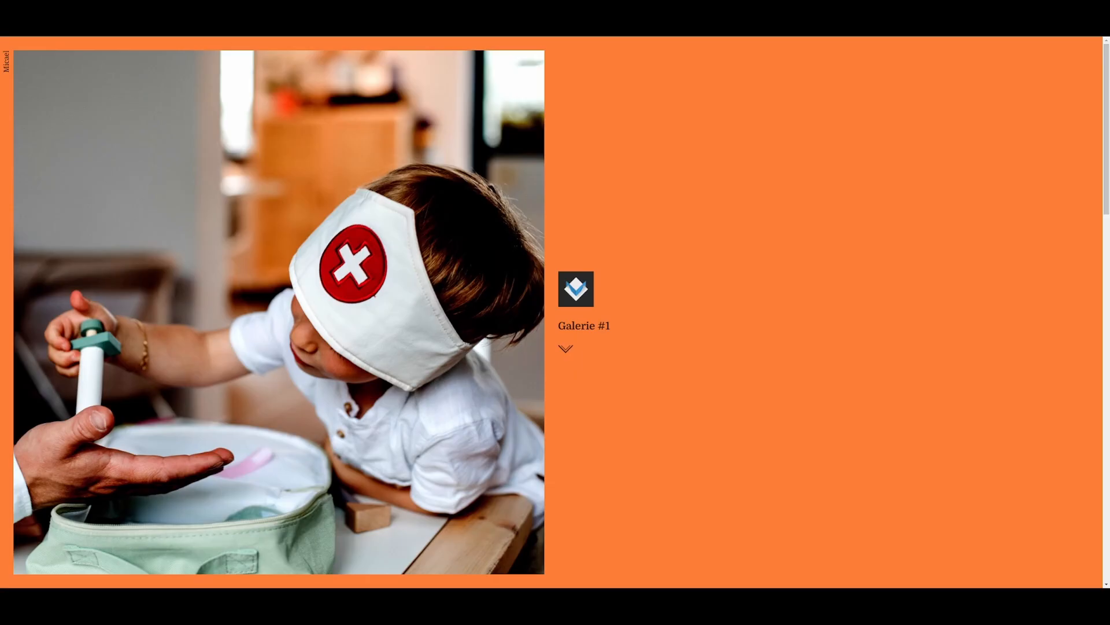
- Reload the client gallery and check the updated cover against the photo section below it
key("F5")
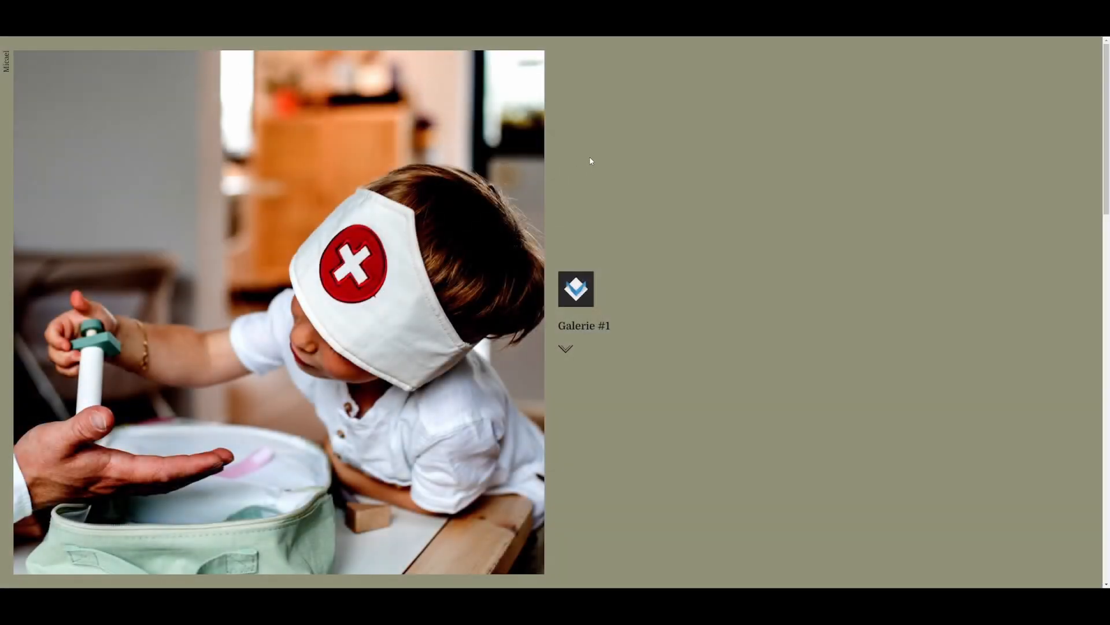
scroll(619, 156, "down", 2)
scroll(543, 190, "down", 15)
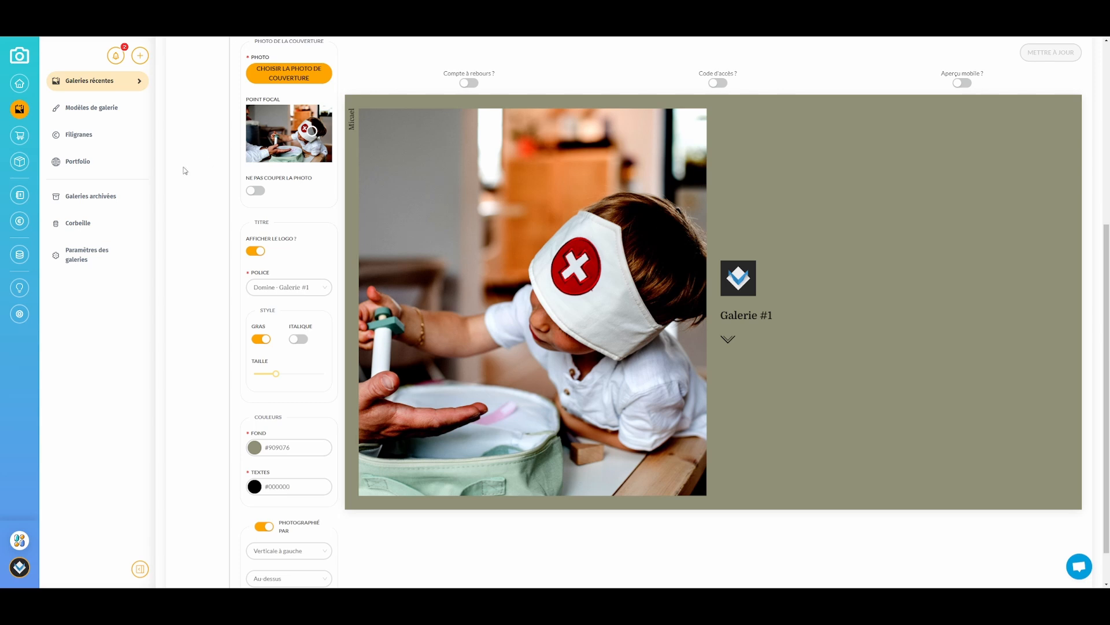
- Open the Photographe gallery template for editing
left_click(81, 112)
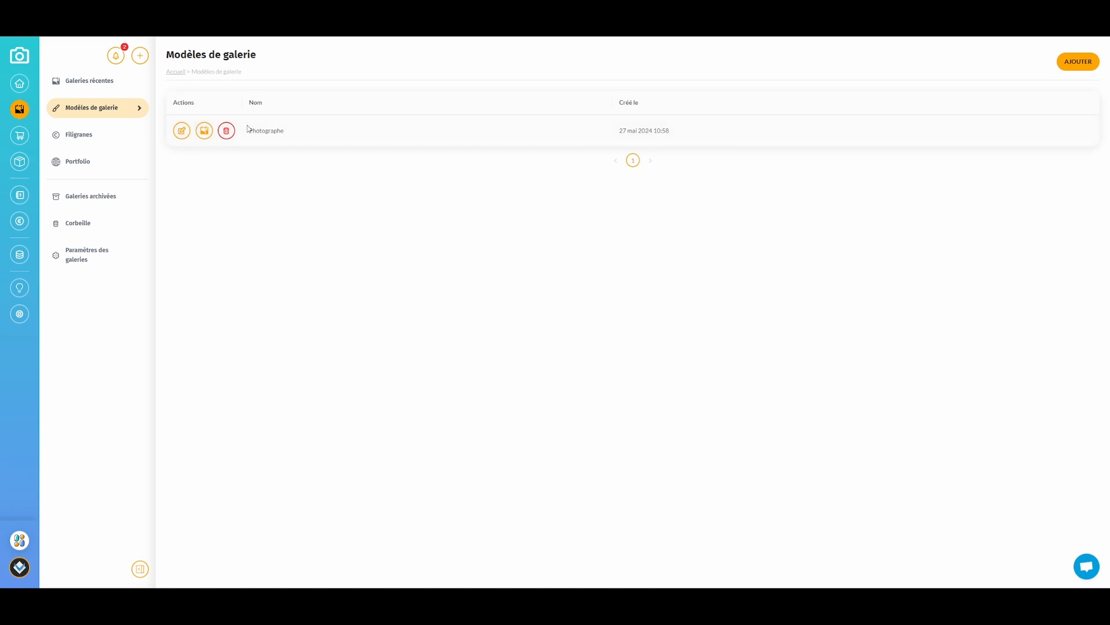
left_click(182, 131)
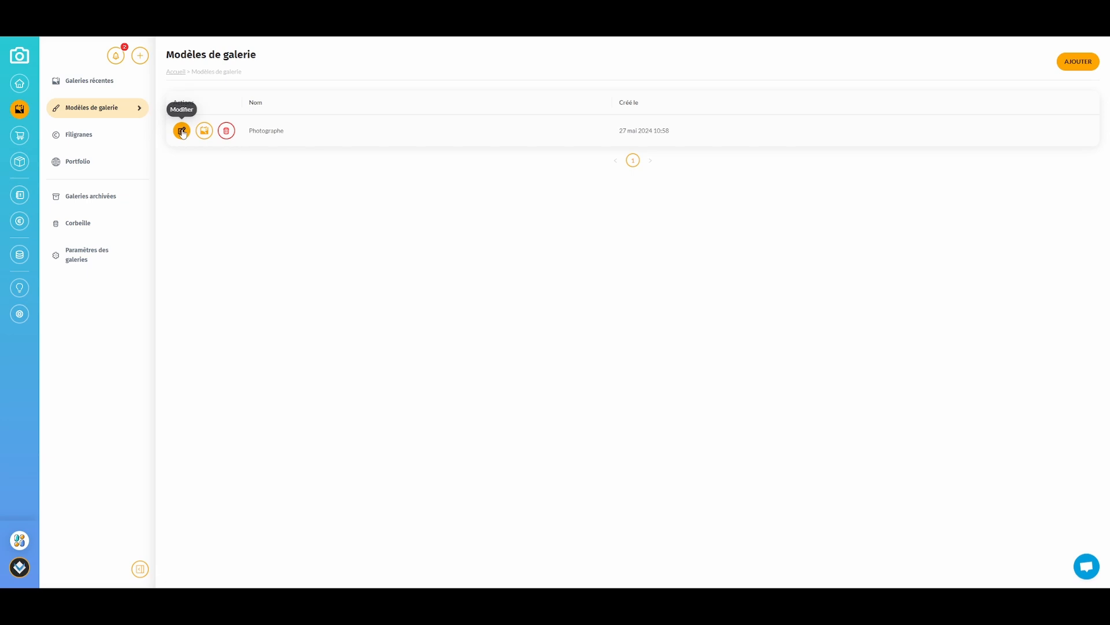